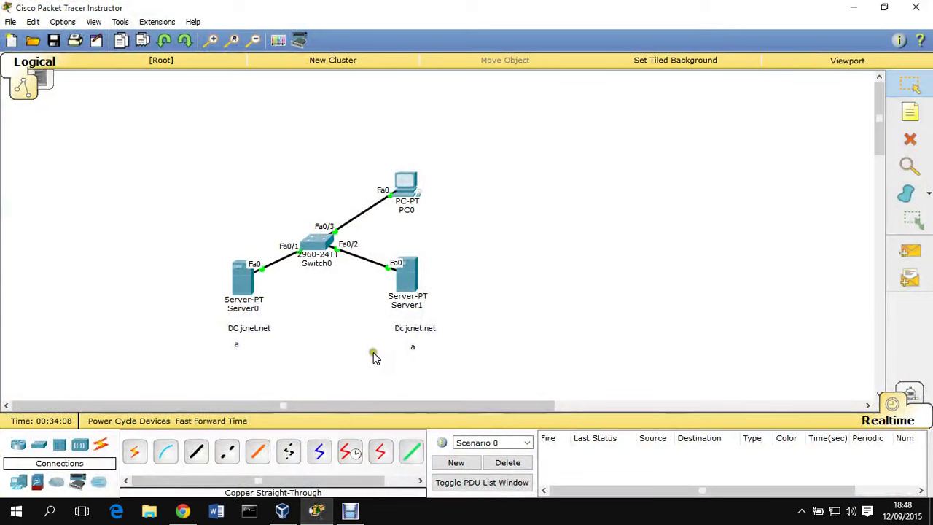
# - Rearrange the topology and delete the cable linking Server0 to Switch0
pyautogui.moveTo(156, 203); pyautogui.dragTo(522, 384)
pyautogui.moveTo(223, 371); pyautogui.dragTo(272, 323)
pyautogui.click(491, 312)
pyautogui.moveTo(221, 358); pyautogui.dragTo(285, 340)
pyautogui.moveTo(385, 369); pyautogui.dragTo(443, 343)
pyautogui.moveTo(519, 254); pyautogui.dragTo(398, 354)
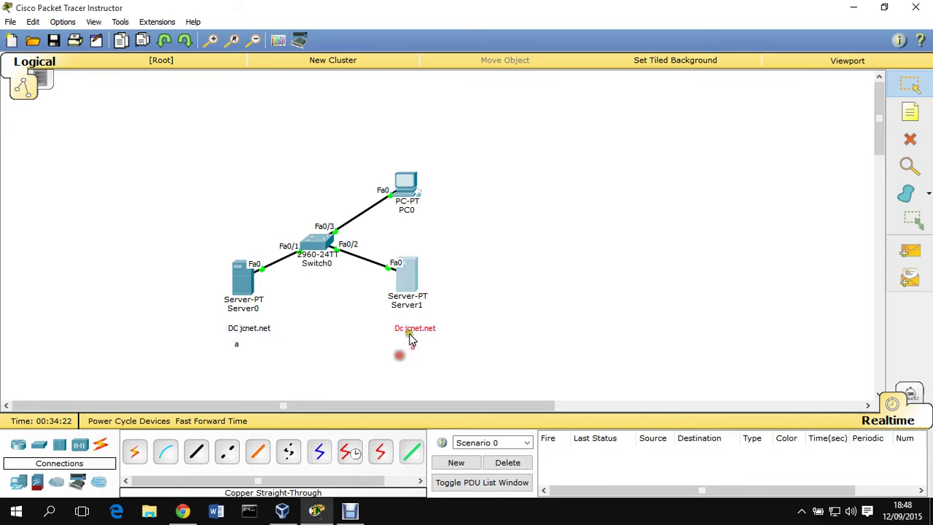
pyautogui.click(279, 279)
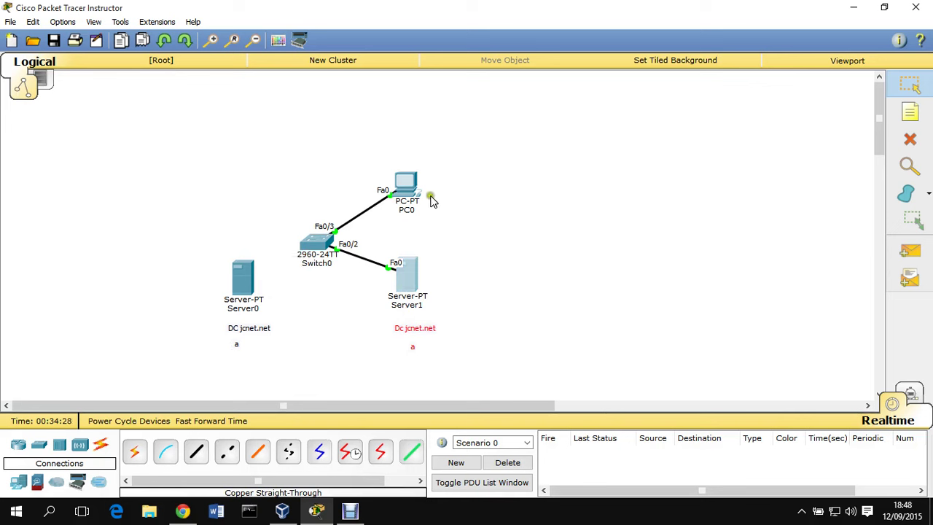
# - Minimise Cisco Packet Tracer to reveal the Windows desktop
pyautogui.moveTo(440, 130); pyautogui.dragTo(368, 209)
pyautogui.moveTo(471, 255); pyautogui.dragTo(368, 339)
pyautogui.click(851, 8)
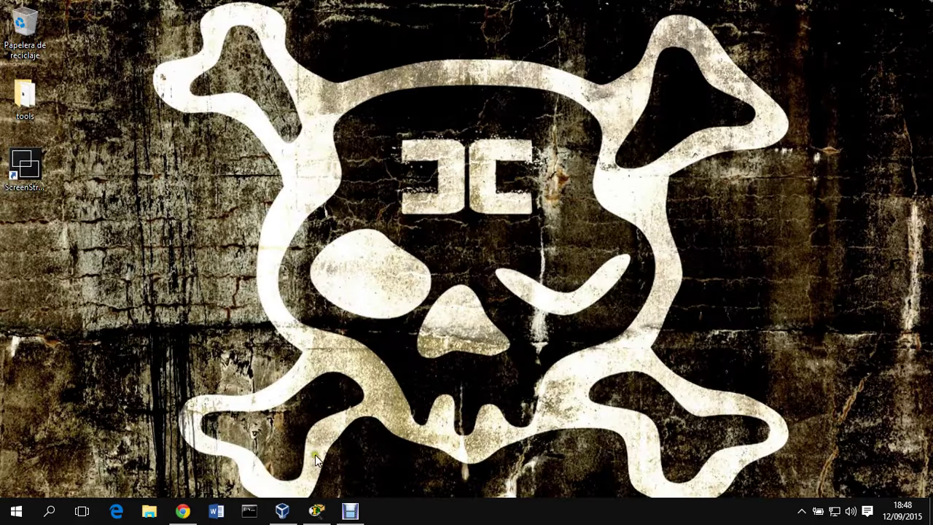
# - Start the 2008R2 virtual machine from VirtualBox Manager
pyautogui.click(290, 503)
pyautogui.click(340, 98)
pyautogui.click(304, 157)
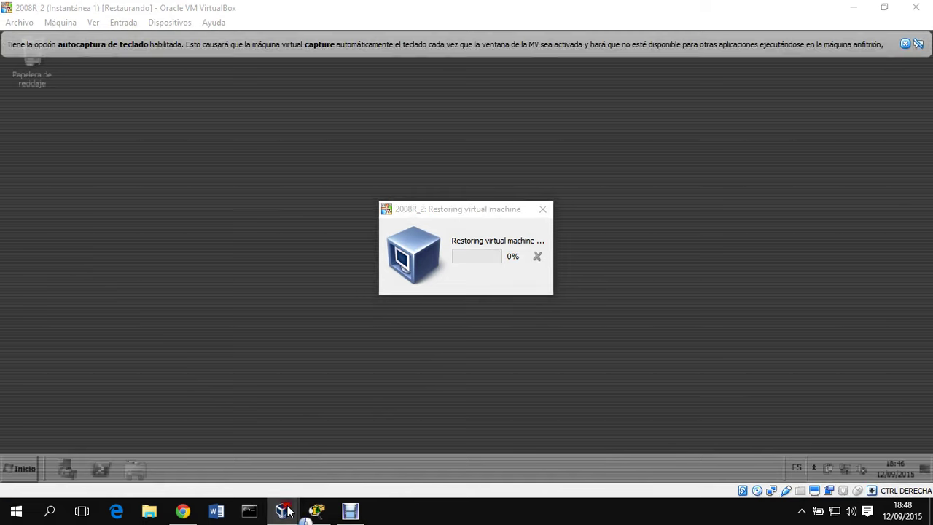
# - Start the W8 virtual machine, then minimise VirtualBox Manager
pyautogui.moveTo(282, 510)
pyautogui.click(174, 449)
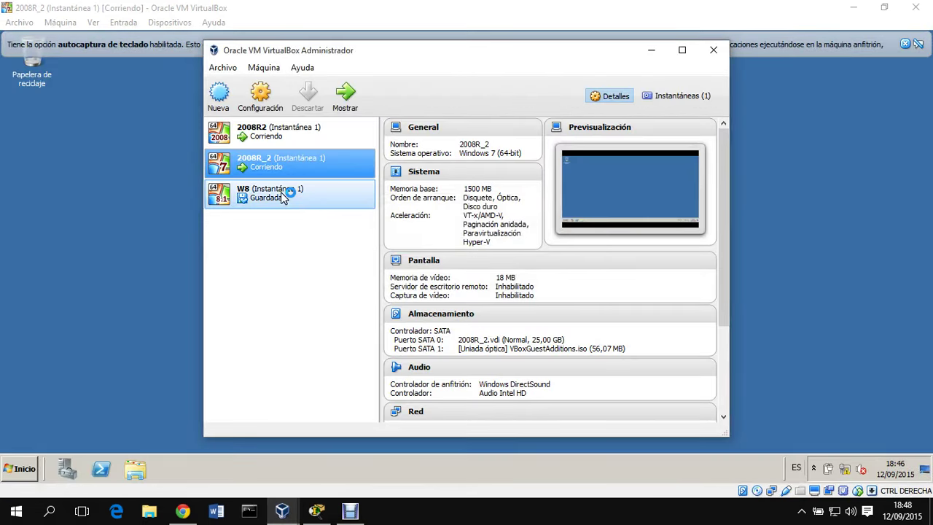
pyautogui.click(281, 194)
pyautogui.click(344, 93)
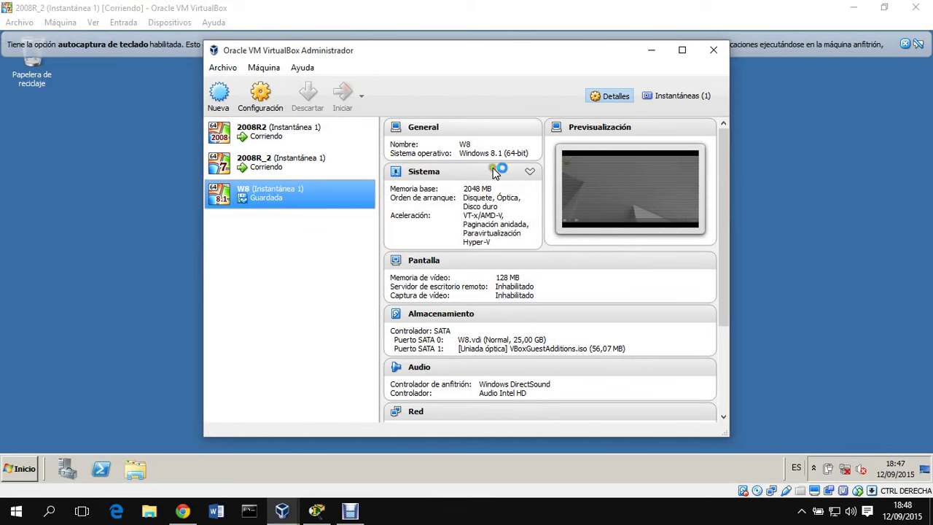
pyautogui.click(652, 49)
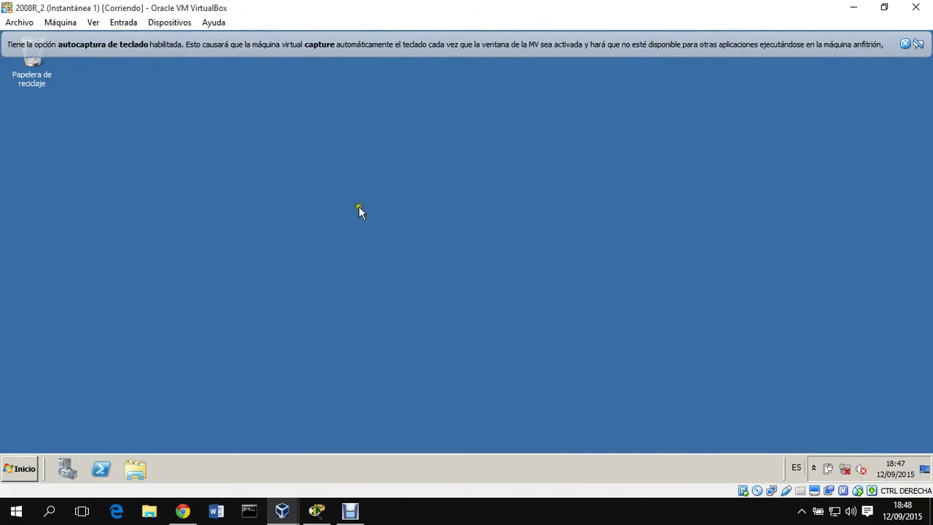
# - On the 2008R2 server, bring up the Local Area Connection properties
pyautogui.moveTo(282, 510)
pyautogui.click(251, 481)
pyautogui.rightClick(844, 468)
pyautogui.click(845, 456)
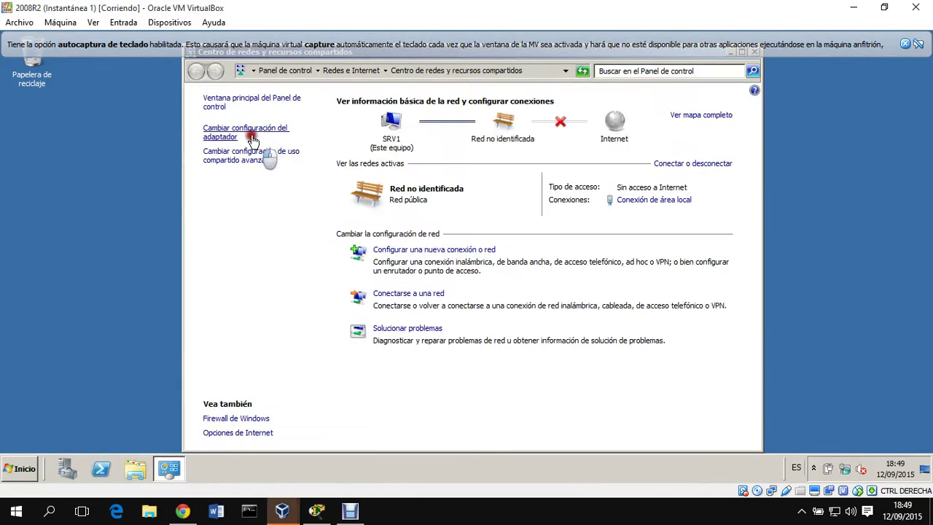
pyautogui.click(264, 148)
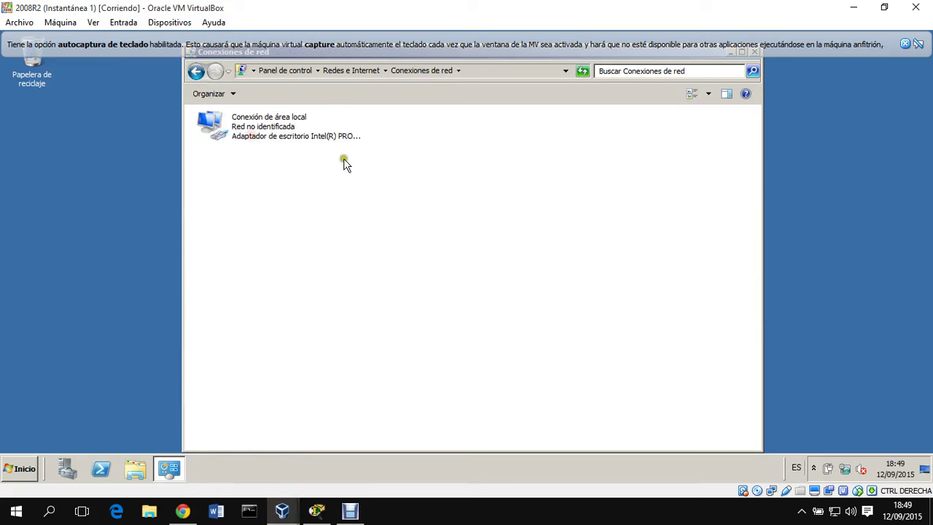
pyautogui.click(301, 137)
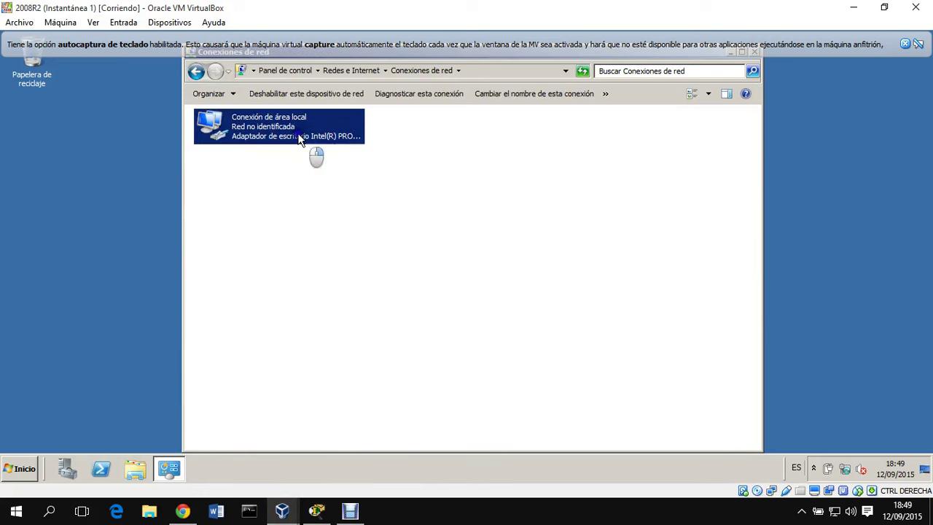
pyautogui.rightClick(299, 136)
pyautogui.click(308, 243)
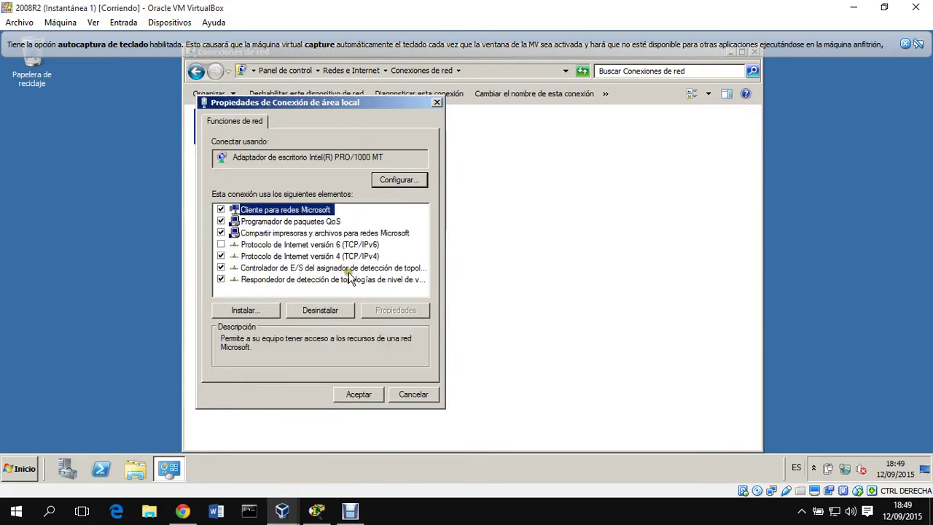
# - Enter 192.168.1.3 as the alternate DNS server in TCP/IPv4 and save
pyautogui.doubleClick(361, 262)
pyautogui.click(384, 371)
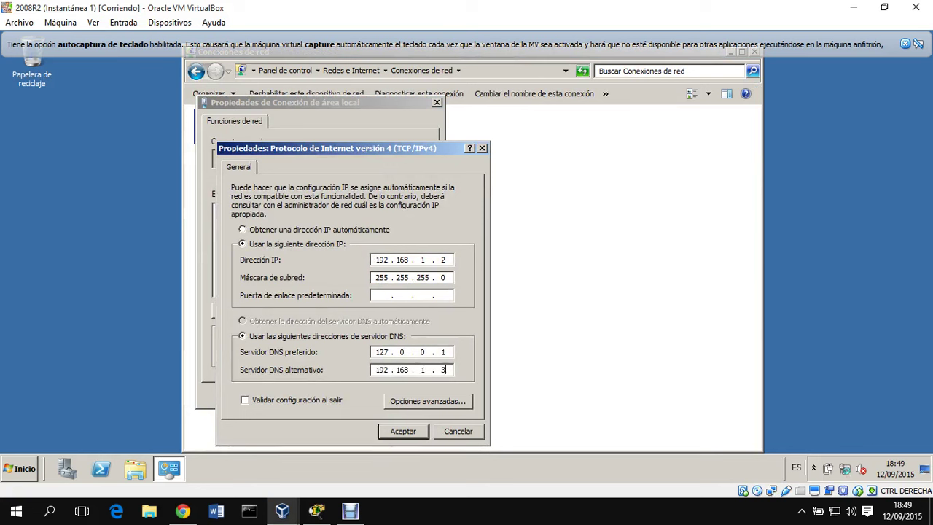
pyautogui.click(401, 431)
pyautogui.click(355, 394)
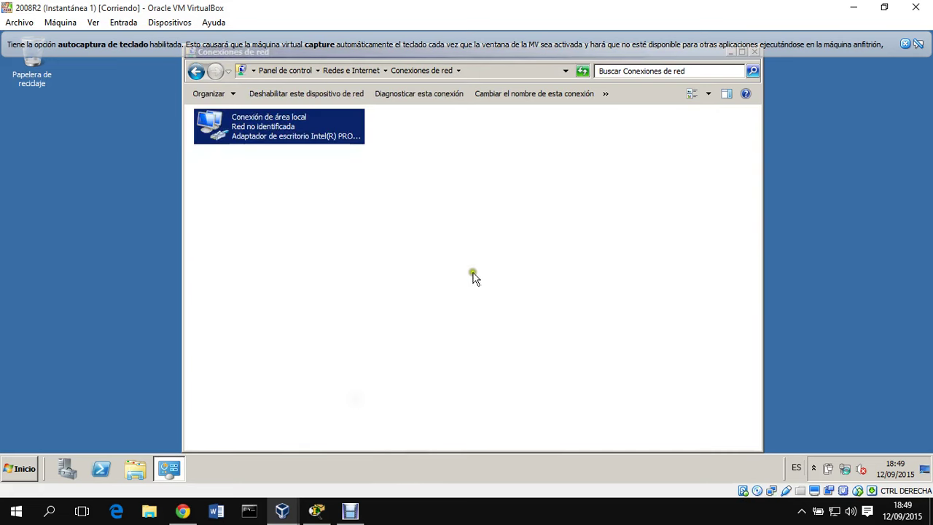
pyautogui.click(755, 51)
# - On the 2008R_2 server, bring up the Local Area Connection properties
pyautogui.moveTo(282, 510)
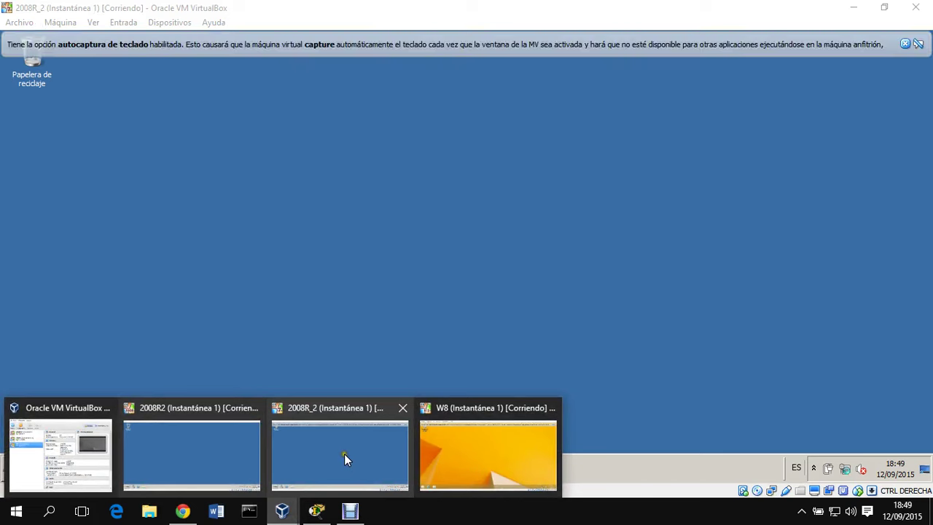
pyautogui.click(344, 453)
pyautogui.click(904, 44)
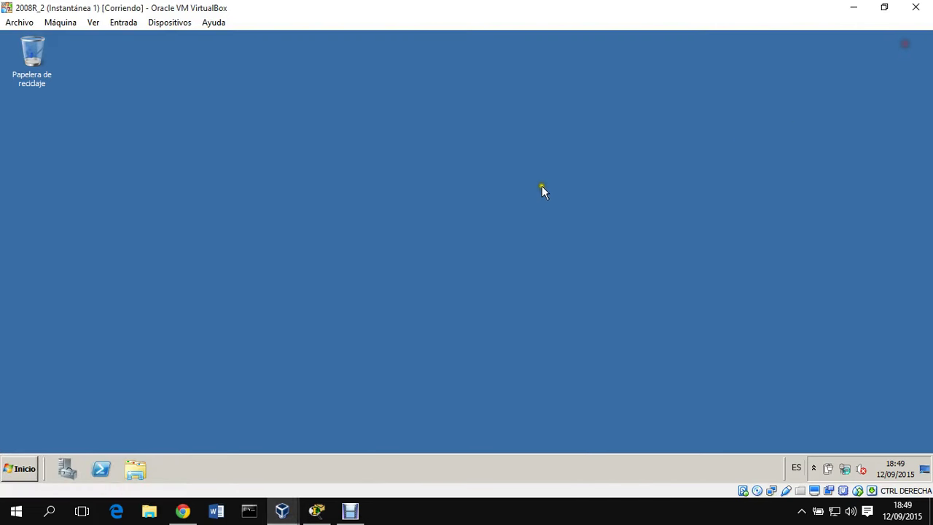
pyautogui.rightClick(453, 180)
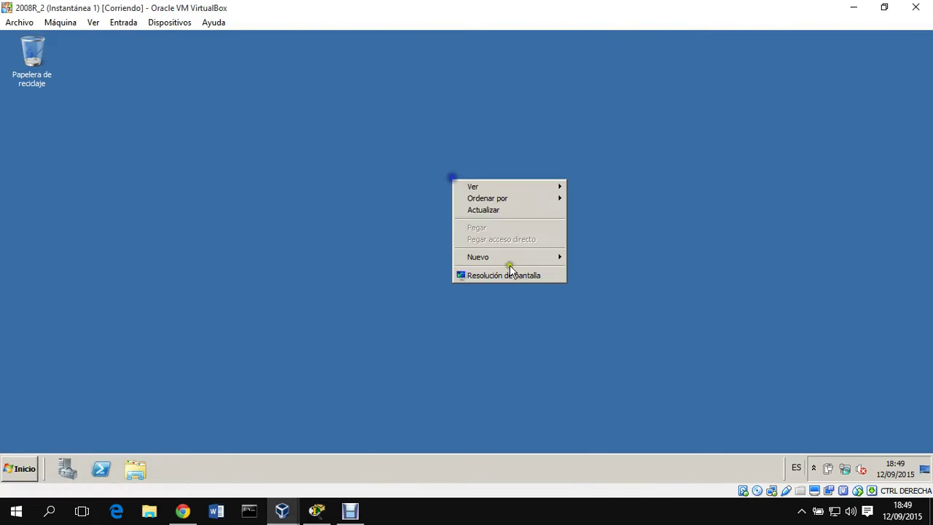
pyautogui.rightClick(848, 467)
pyautogui.click(847, 459)
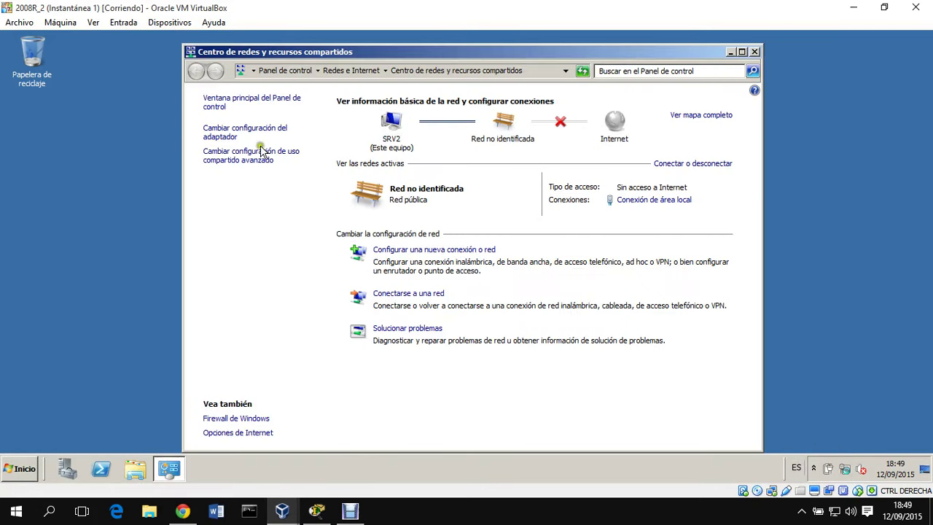
pyautogui.click(287, 136)
pyautogui.click(306, 128)
pyautogui.rightClick(281, 125)
pyautogui.click(335, 232)
# - Set TCP/IPv4 DNS to 192.168.1.2 preferred and 127.0.0.1 alternate, and save
pyautogui.doubleClick(361, 257)
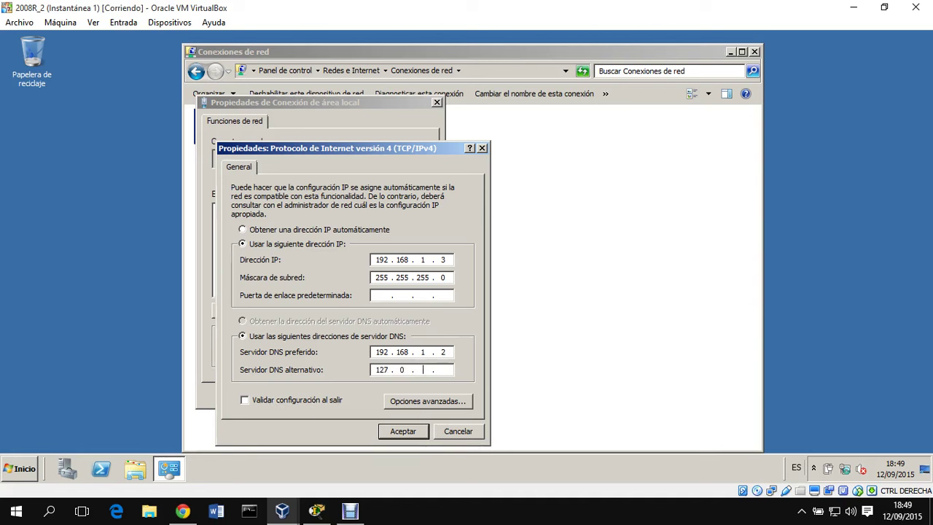
pyautogui.click(403, 431)
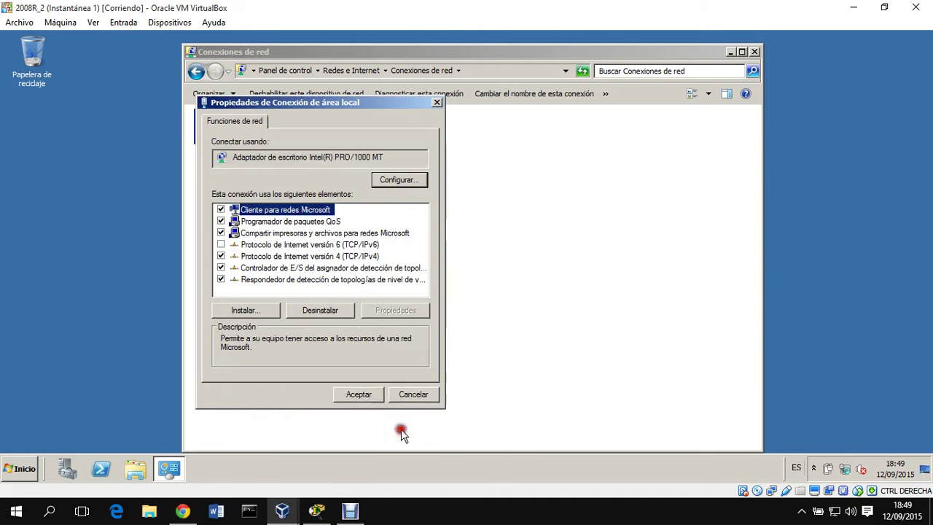
pyautogui.click(365, 394)
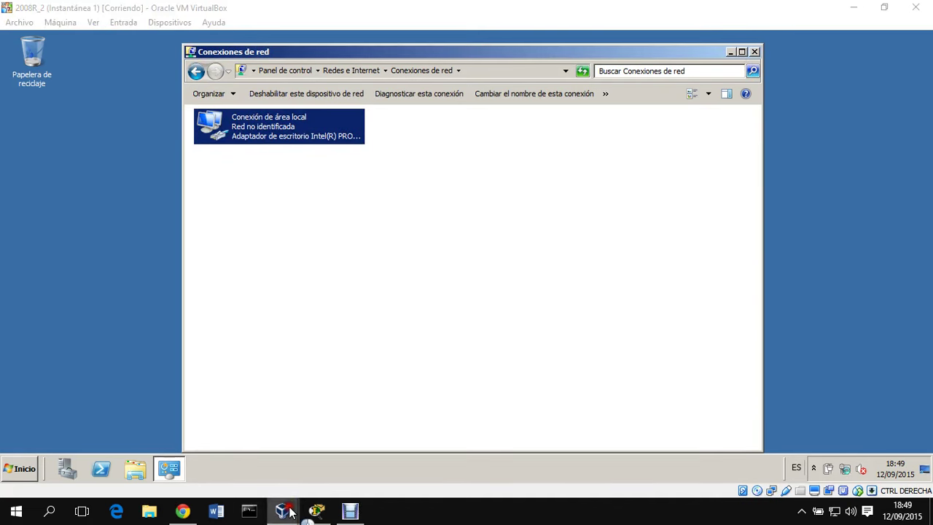
# - Launch the dcpromo Active Directory wizard on both 2008R2 and 2008R_2
pyautogui.moveTo(283, 510)
pyautogui.click(226, 457)
pyautogui.press('super+r')
pyautogui.press('Return')
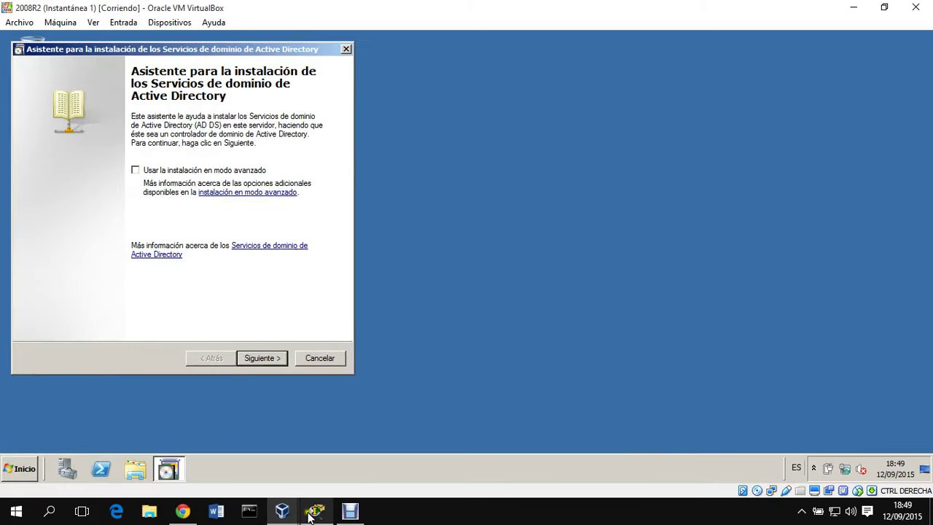
pyautogui.moveTo(283, 510)
pyautogui.click(388, 445)
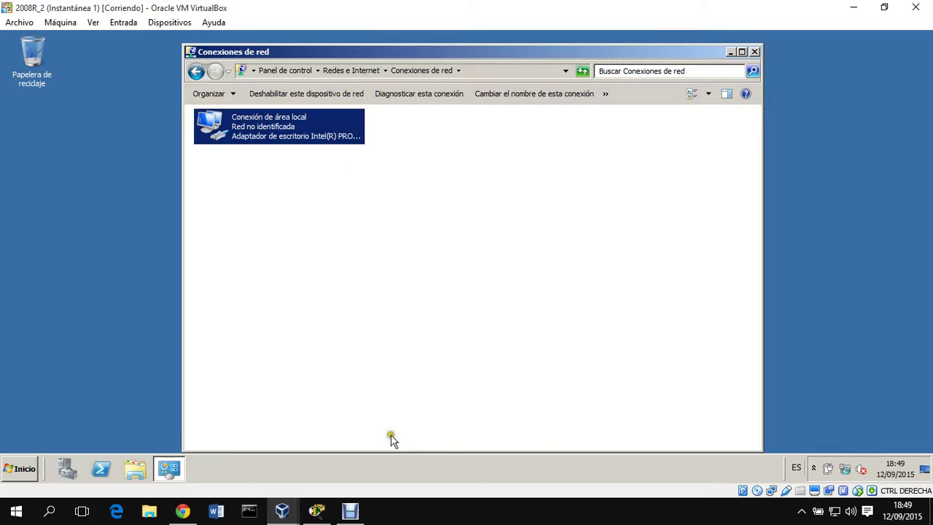
pyautogui.press('super+r')
pyautogui.press('Return')
# - On 2008R2, choose a new domain in a new forest named jcnet.net
pyautogui.moveTo(274, 514)
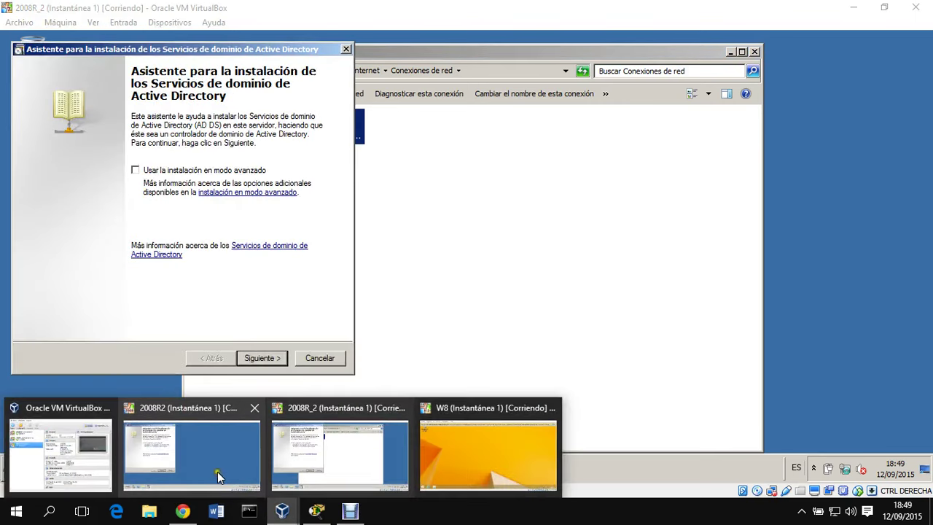
pyautogui.click(229, 438)
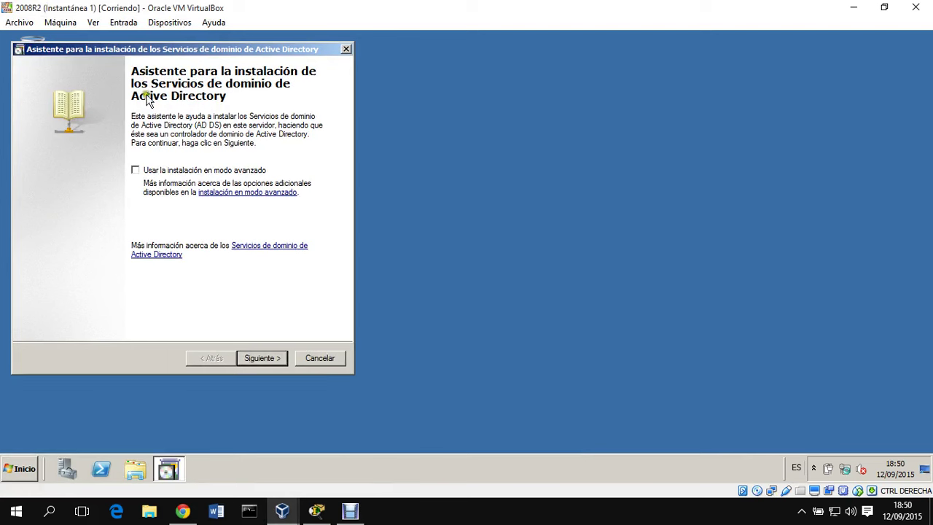
pyautogui.click(264, 358)
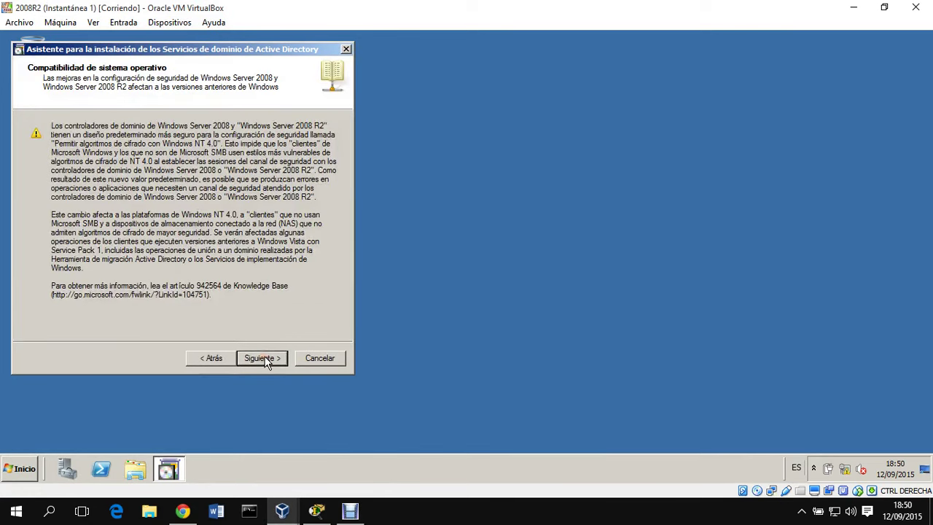
pyautogui.click(263, 358)
pyautogui.click(151, 226)
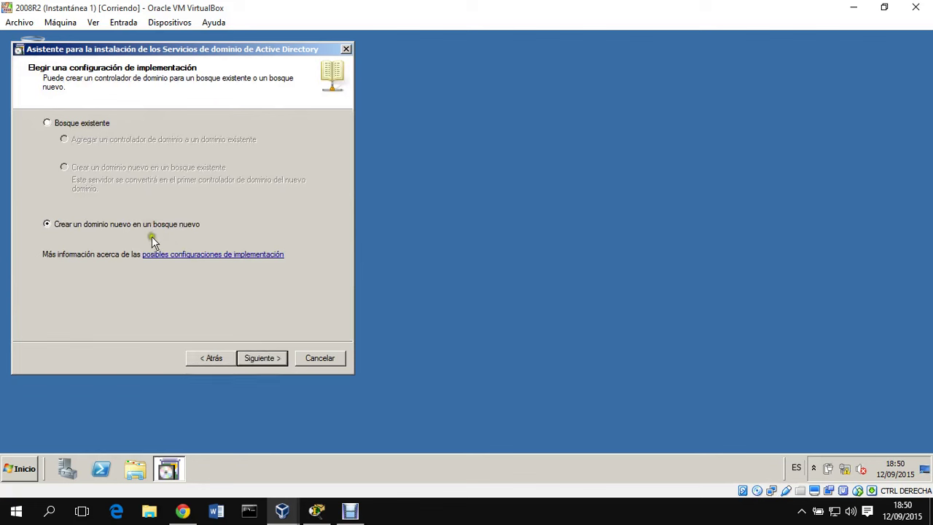
pyautogui.click(263, 359)
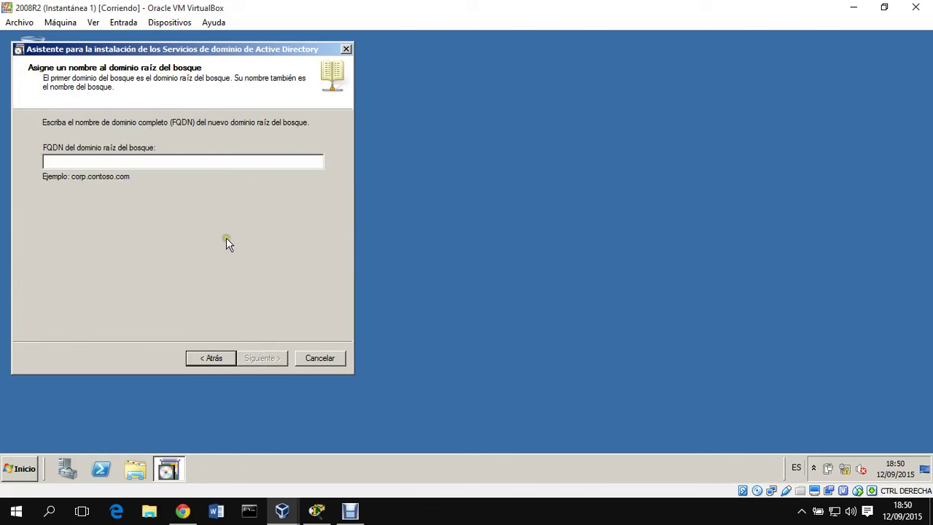
pyautogui.write('icnet.ne')
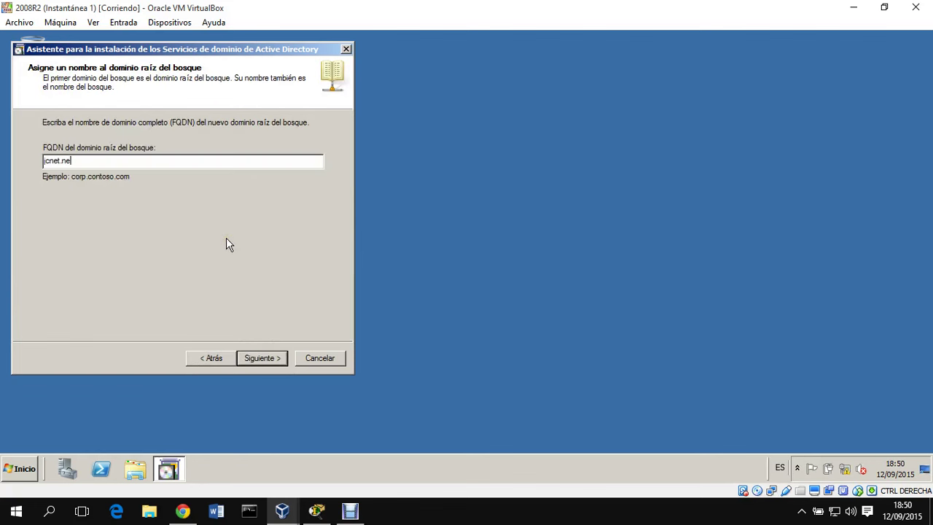
pyautogui.press('Return')
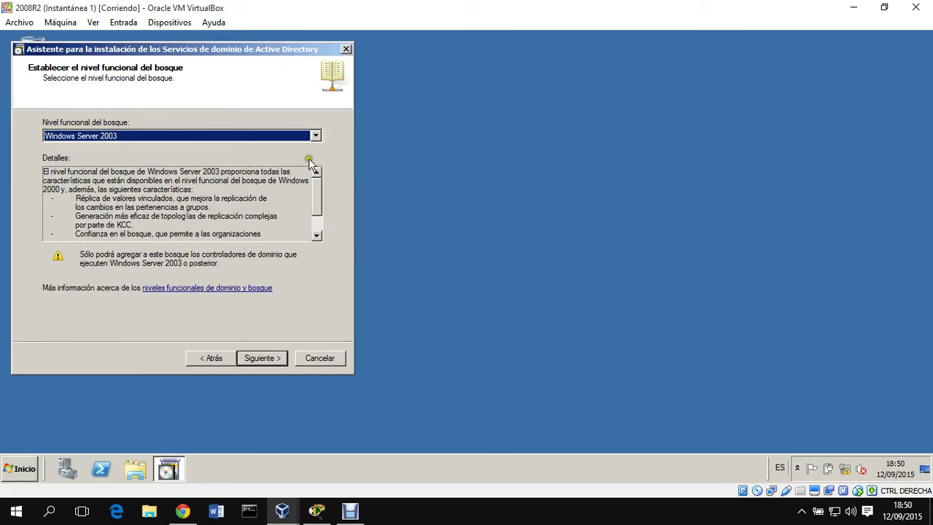
# - Set the forest functional level to Windows Server 2008 R2
pyautogui.click(286, 137)
pyautogui.click(209, 176)
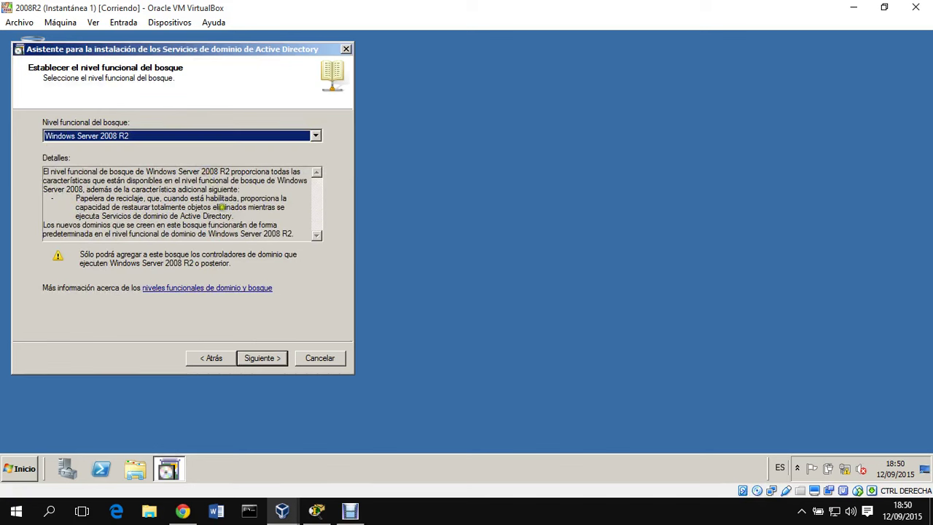
pyautogui.click(262, 358)
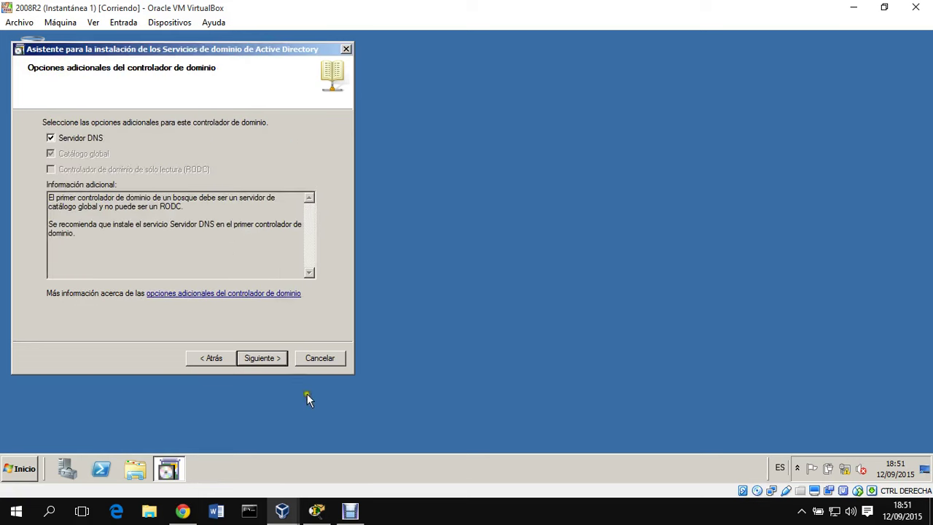
# - Accept DC options and default database locations, set the restore-mode password, reach the summary
pyautogui.click(280, 357)
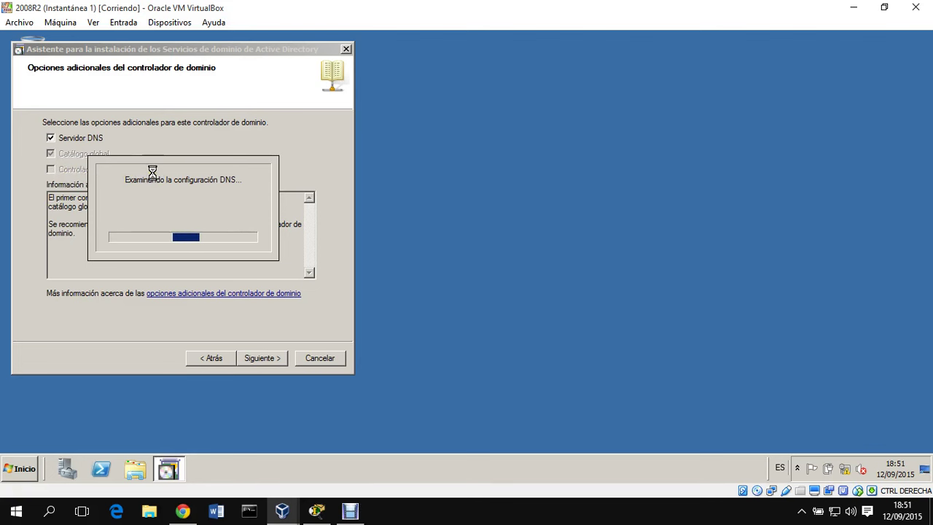
pyautogui.click(523, 318)
pyautogui.click(270, 356)
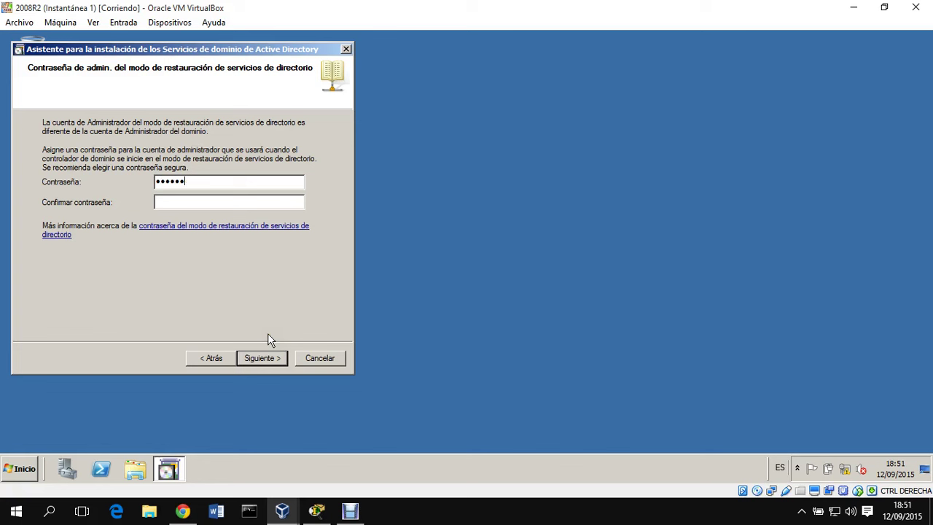
pyautogui.write('••••••••')
pyautogui.click(262, 357)
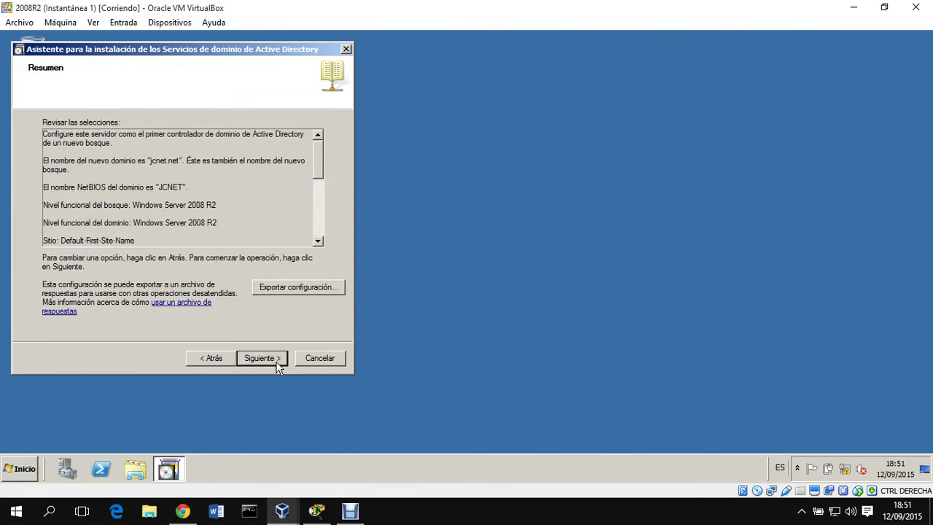
# - Confirm the jcnet.net summary to install AD DS on the 2008R2 server
pyautogui.click(272, 358)
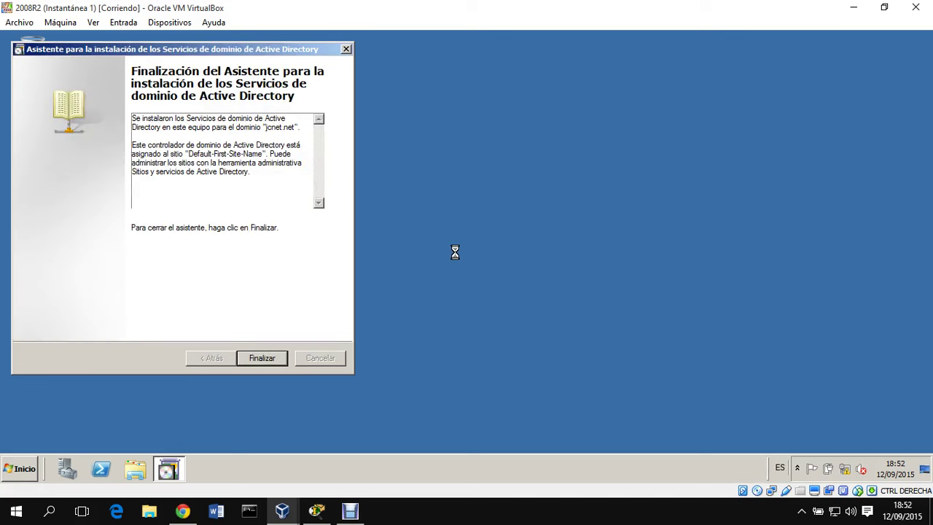
# - Finish the AD DS wizard and restart the 2008R2 server immediately
pyautogui.click(276, 355)
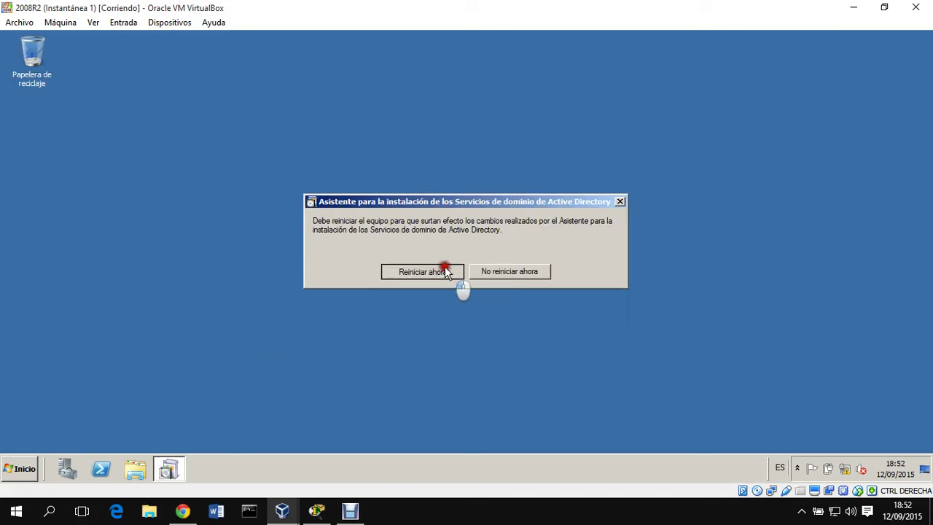
pyautogui.click(418, 272)
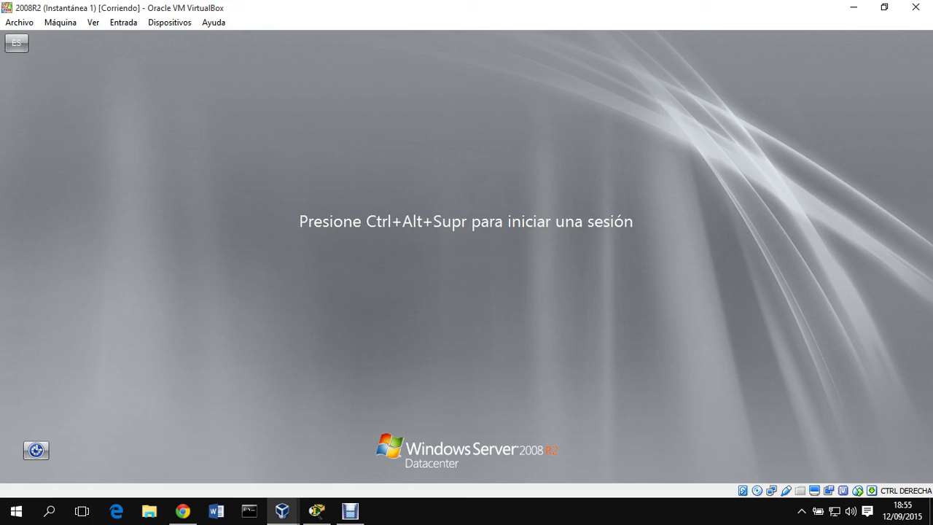
# - Sign in as JCNET\Administrador with its password and open the Start menu
pyautogui.hotkey('ctrl', 'alt', 'Delete')
pyautogui.write('••••••')
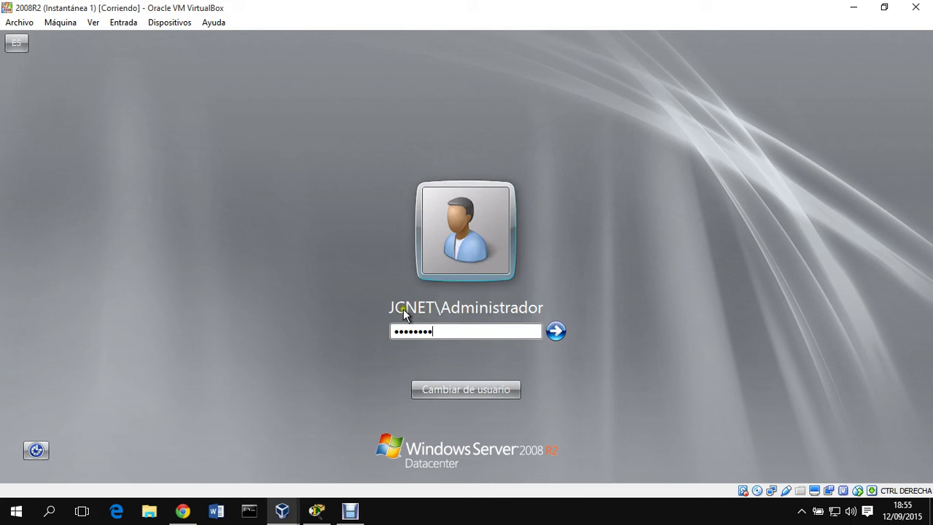
pyautogui.click(555, 332)
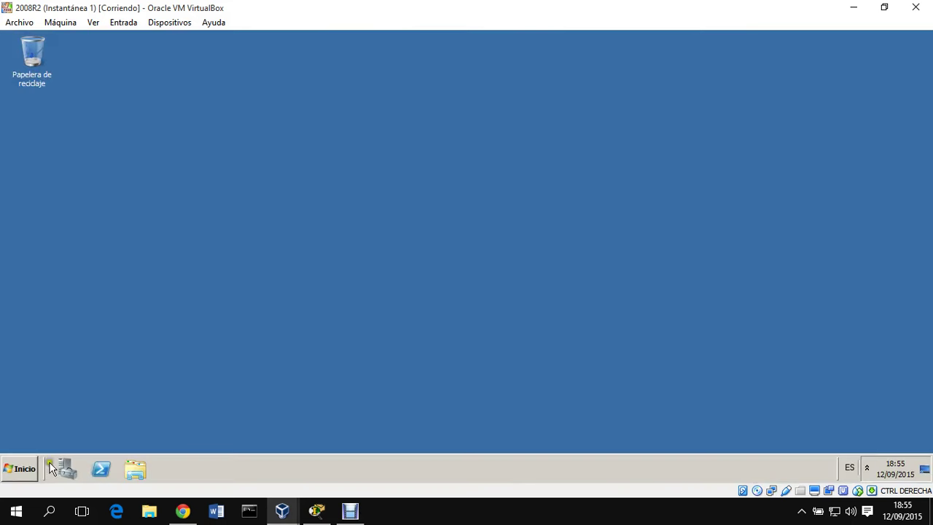
pyautogui.click(30, 467)
# - In DNS Manager, create a reverse lookup zone on SRV1 for network ID 192.168.1
pyautogui.moveTo(239, 356)
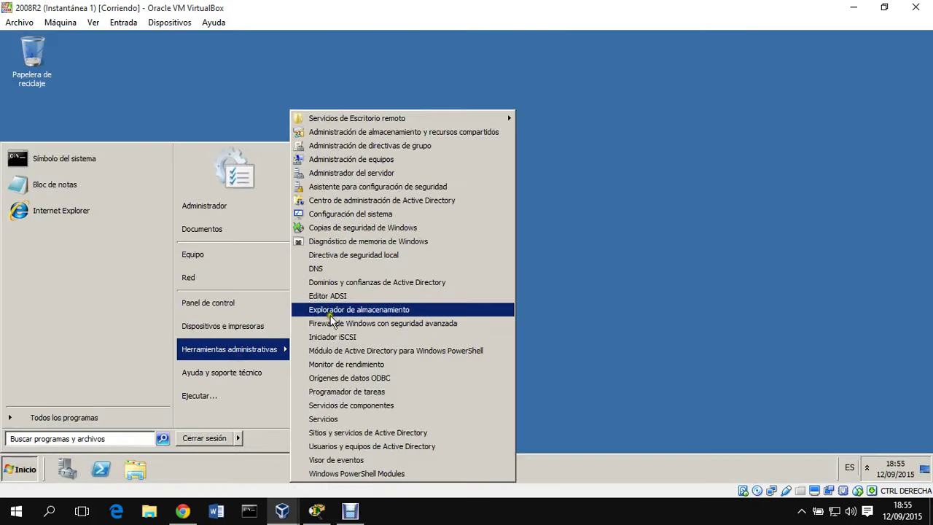
pyautogui.click(365, 271)
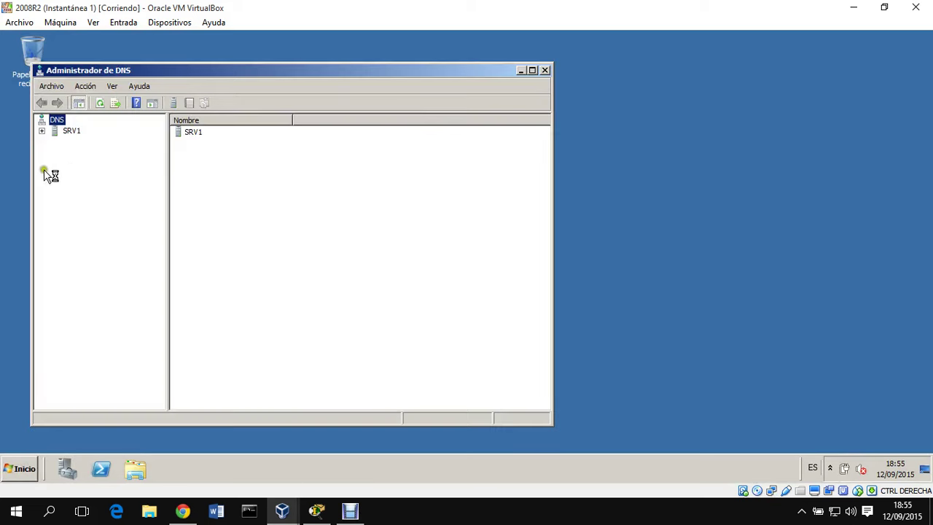
pyautogui.click(43, 132)
pyautogui.click(102, 163)
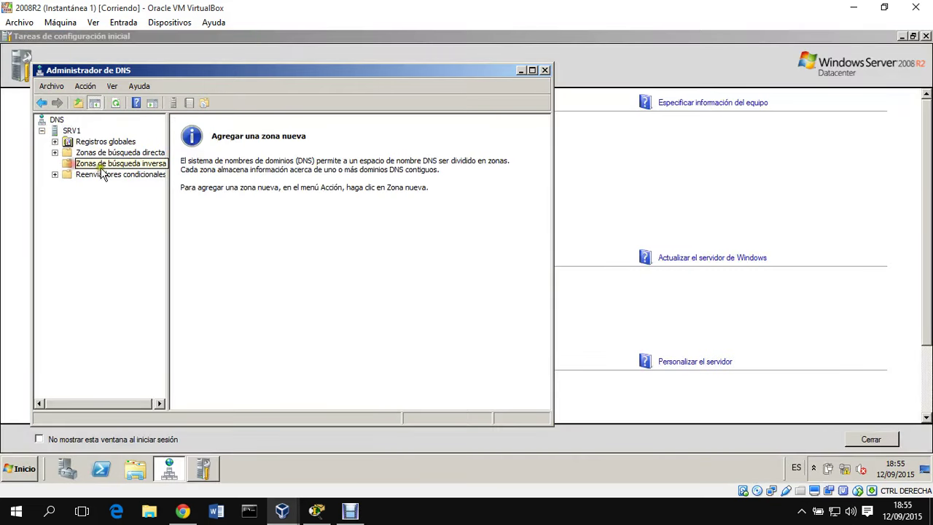
pyautogui.rightClick(102, 166)
pyautogui.click(128, 170)
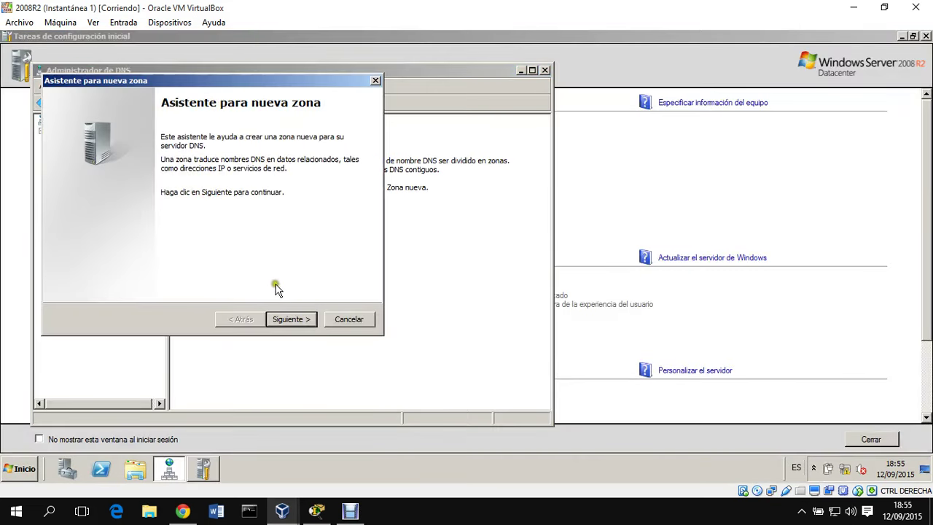
pyautogui.click(291, 319)
pyautogui.click(295, 320)
pyautogui.click(275, 315)
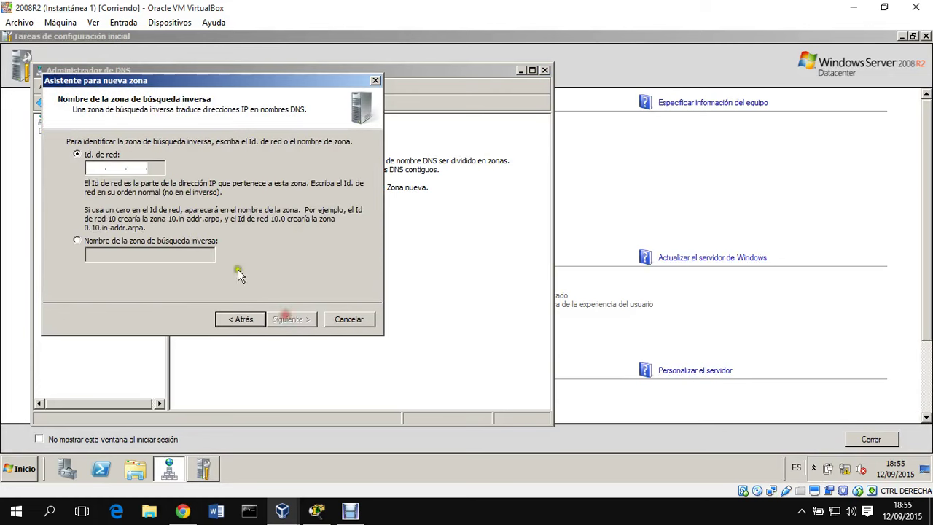
pyautogui.write('192 .168 .1')
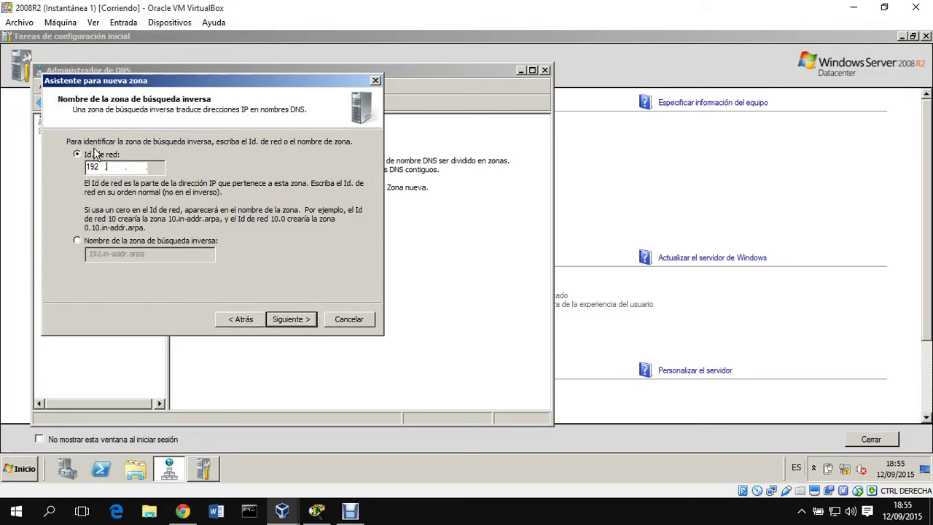
pyautogui.press('Return')
pyautogui.press('Return')
pyautogui.press('Return')
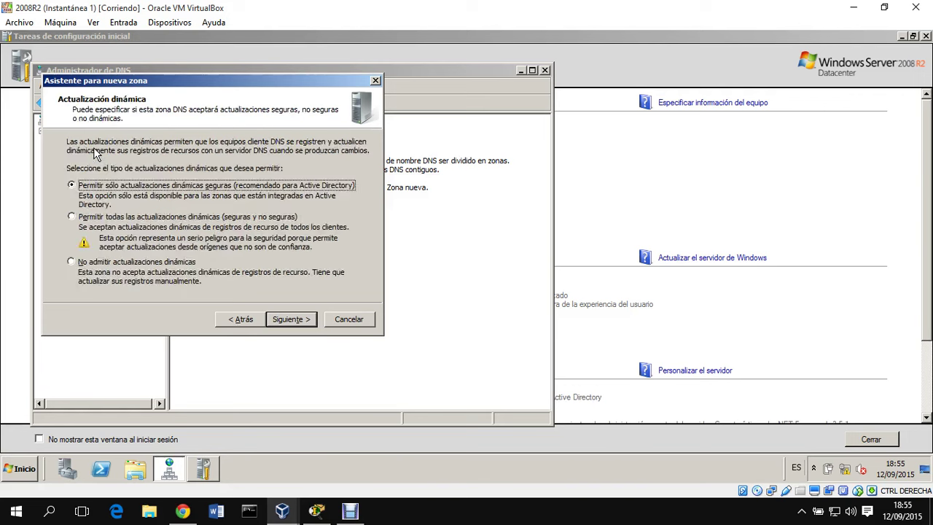
# - In the jcnet.net zone, add a host record for 192.168.1.2 with its PTR record
pyautogui.click(74, 154)
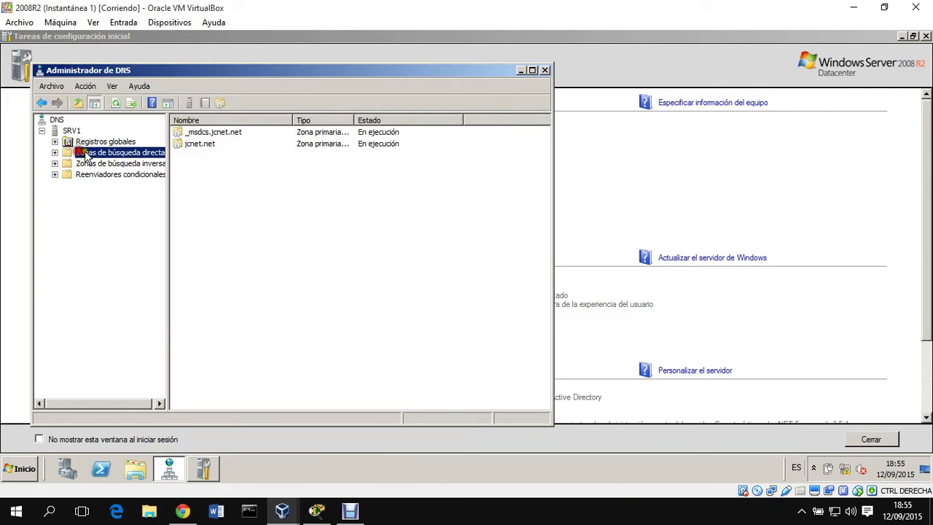
pyautogui.doubleClick(204, 144)
pyautogui.rightClick(216, 279)
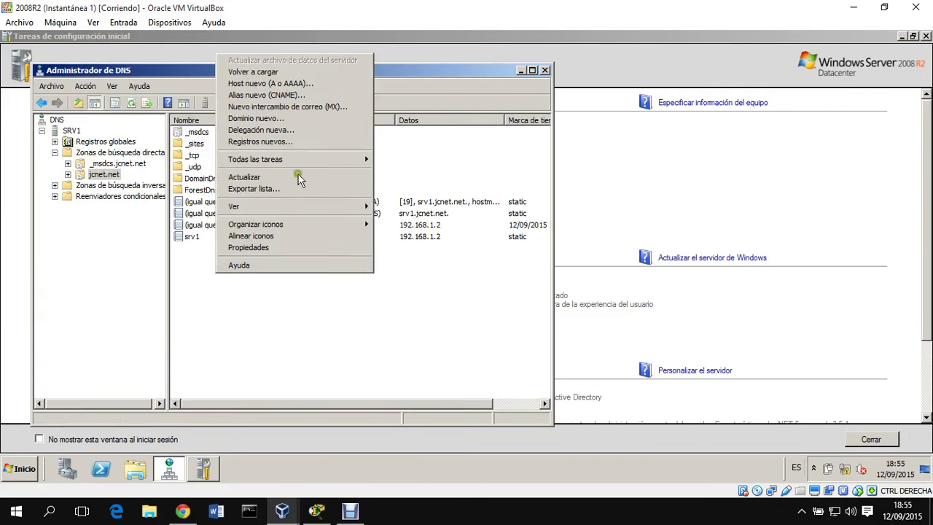
pyautogui.click(317, 85)
pyautogui.click(217, 255)
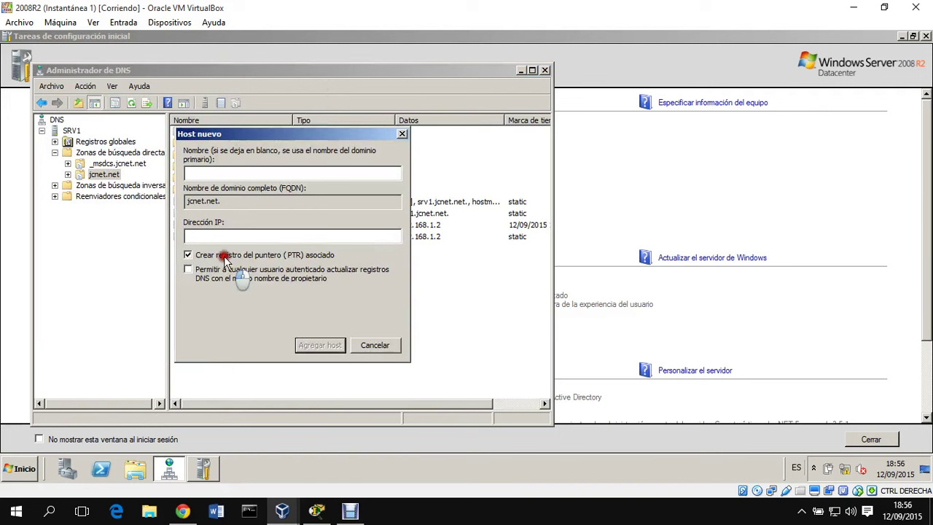
pyautogui.click(238, 235)
pyautogui.write('192.1')
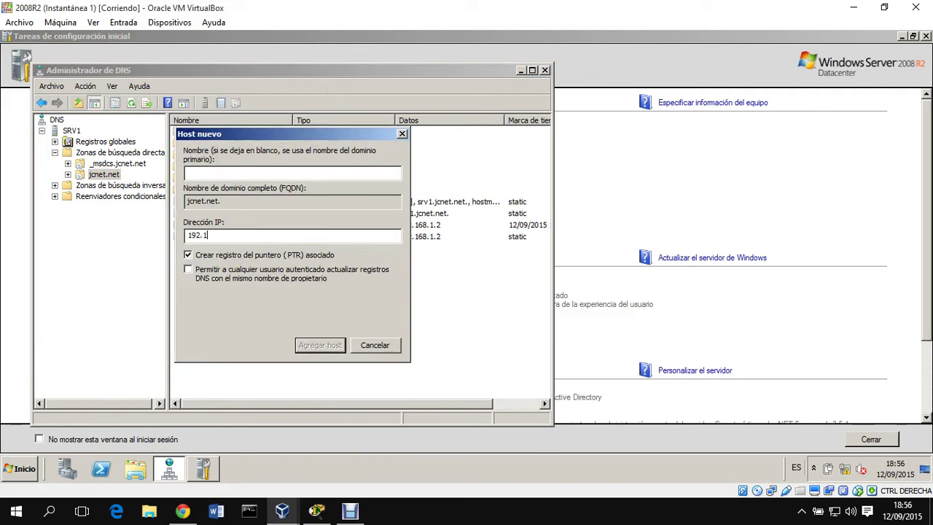
pyautogui.write('68.1.2')
pyautogui.press('Return')
pyautogui.press('Return')
pyautogui.press('Escape')
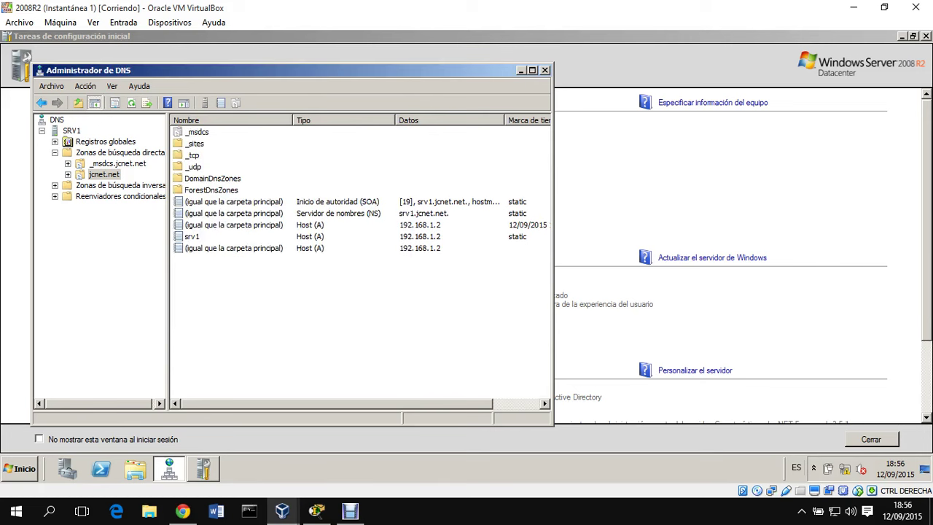
# - Run nslookup on SRV1 to confirm jcnet.net is the default server
pyautogui.rightClick(71, 131)
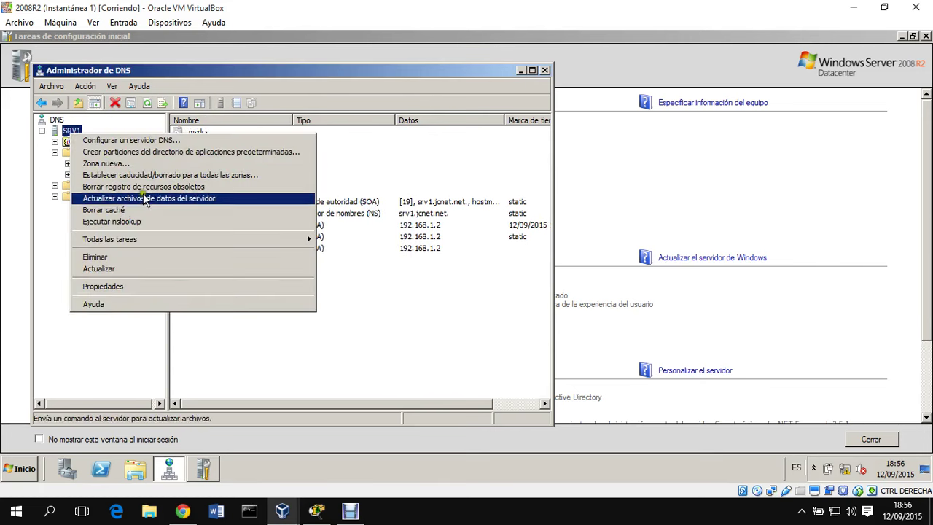
pyautogui.click(148, 220)
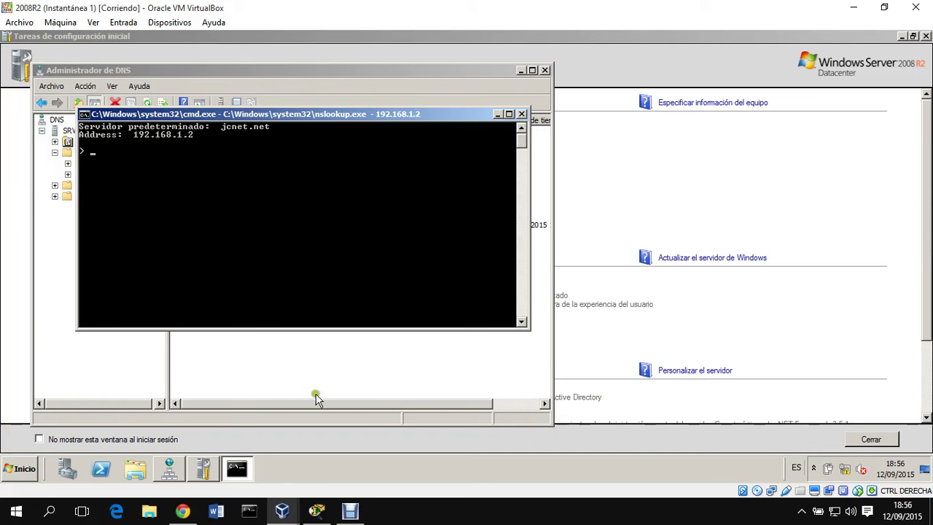
pyautogui.moveTo(282, 510)
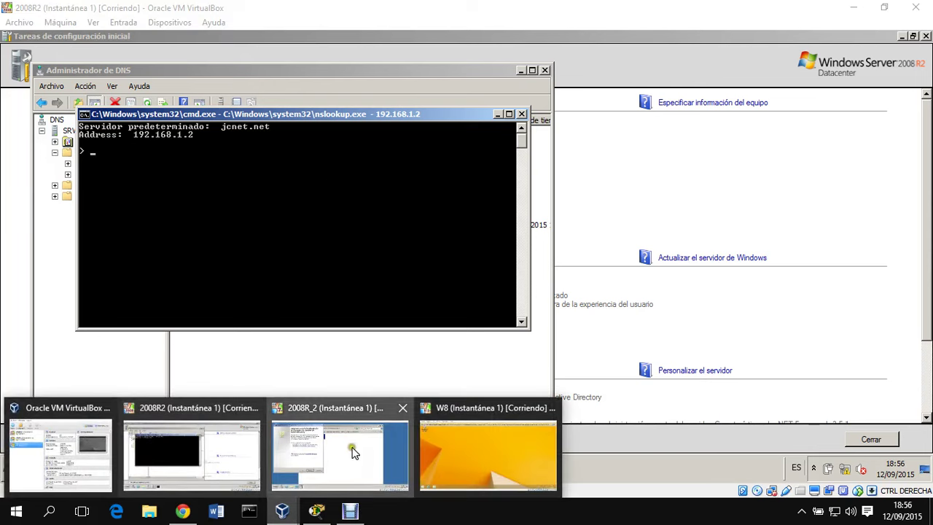
pyautogui.click(351, 445)
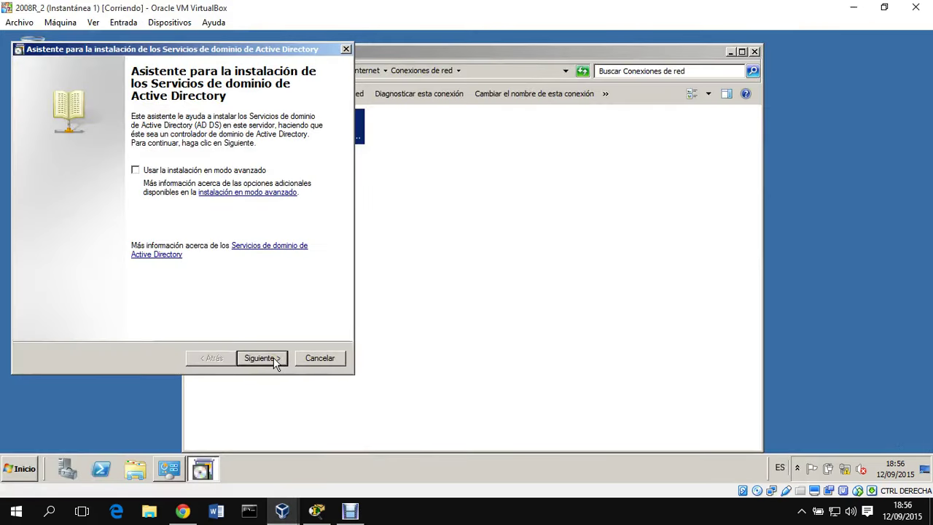
# - Enable advanced mode in the AD DS wizard and choose to join an existing forest
pyautogui.click(261, 358)
pyautogui.click(219, 357)
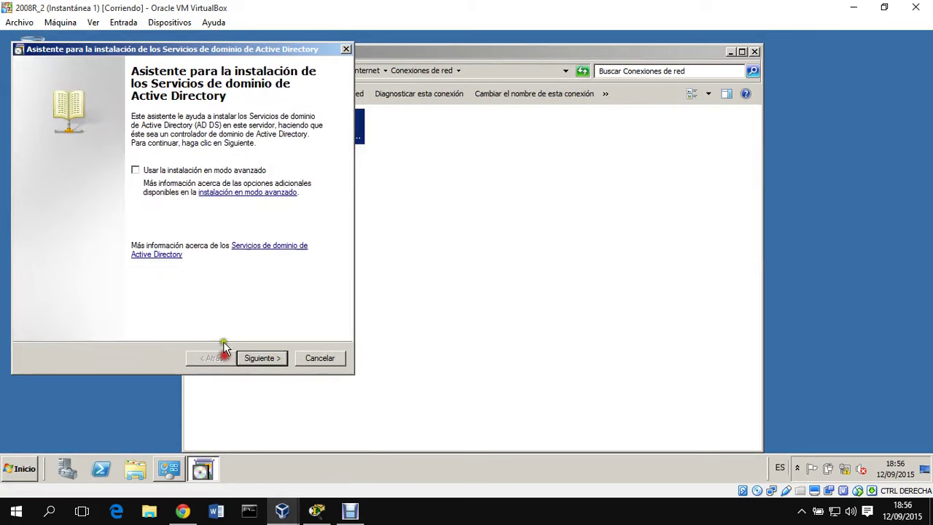
pyautogui.click(162, 171)
pyautogui.click(269, 360)
pyautogui.click(270, 357)
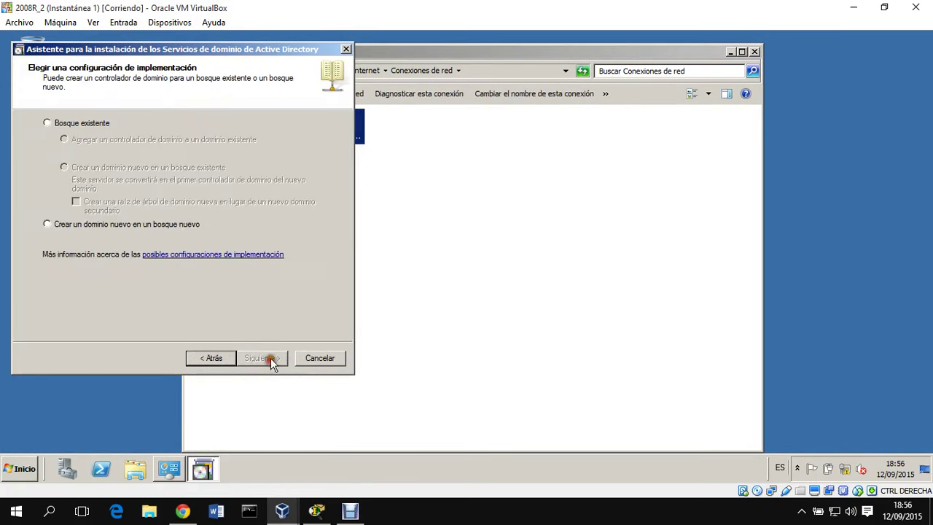
pyautogui.click(78, 124)
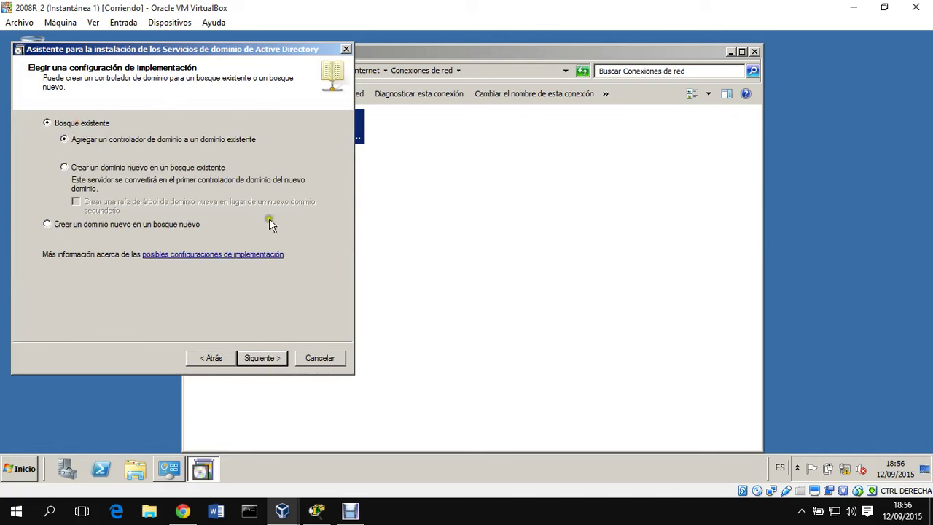
# - Target domain jcnet.net using alternate domain administrator credentials
pyautogui.click(270, 358)
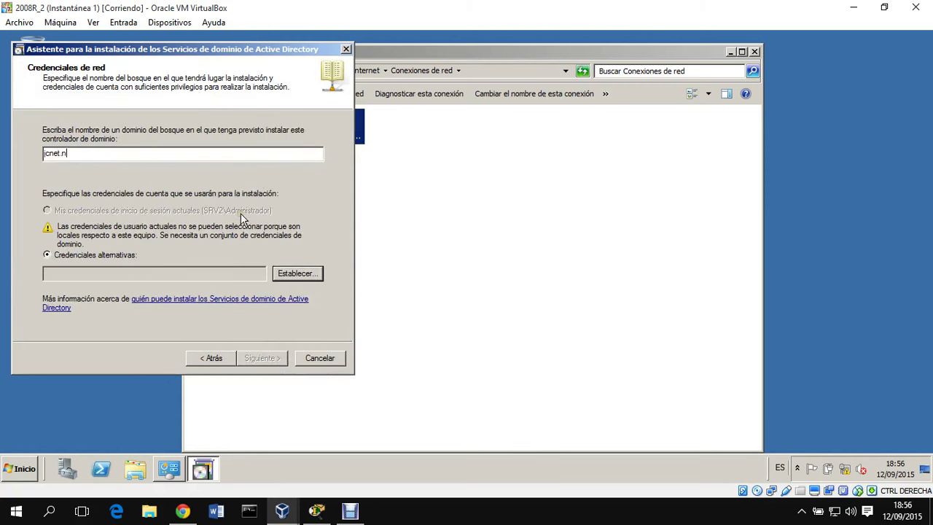
pyautogui.click(313, 273)
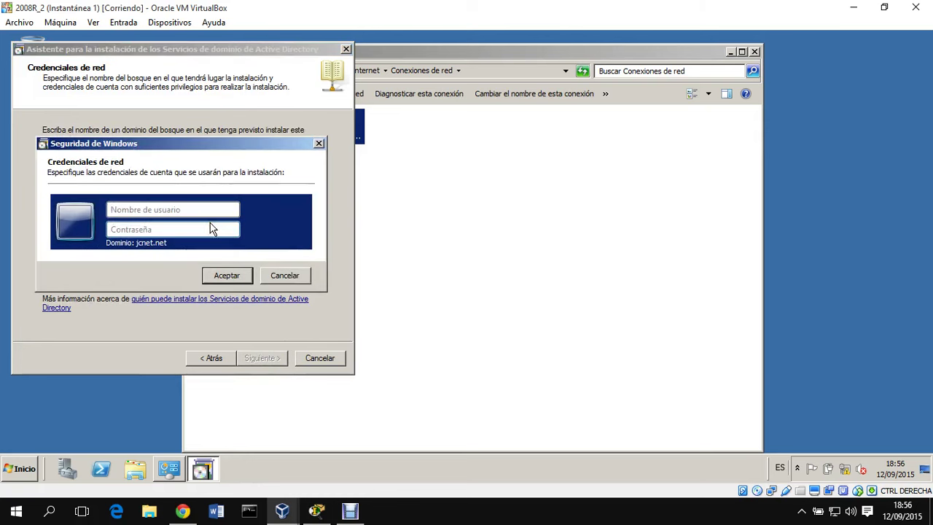
pyautogui.write('adminiP')
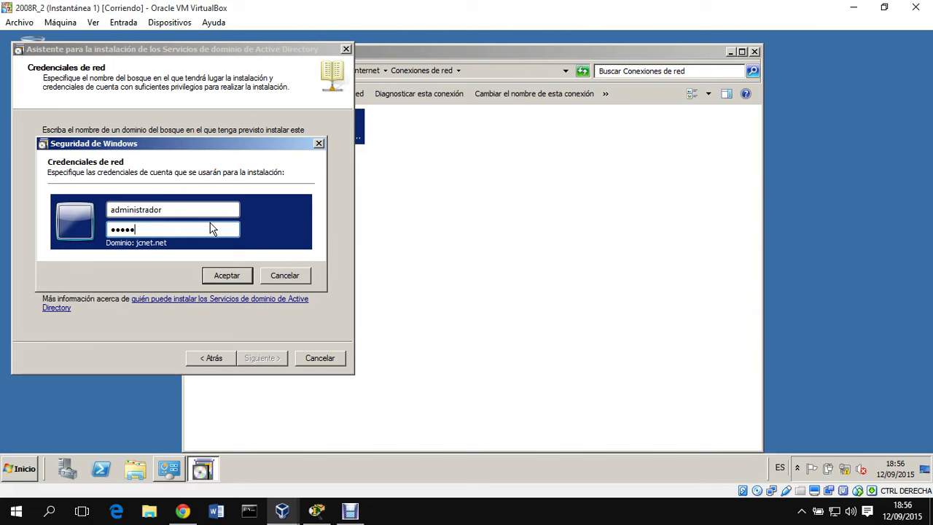
pyautogui.press('Return')
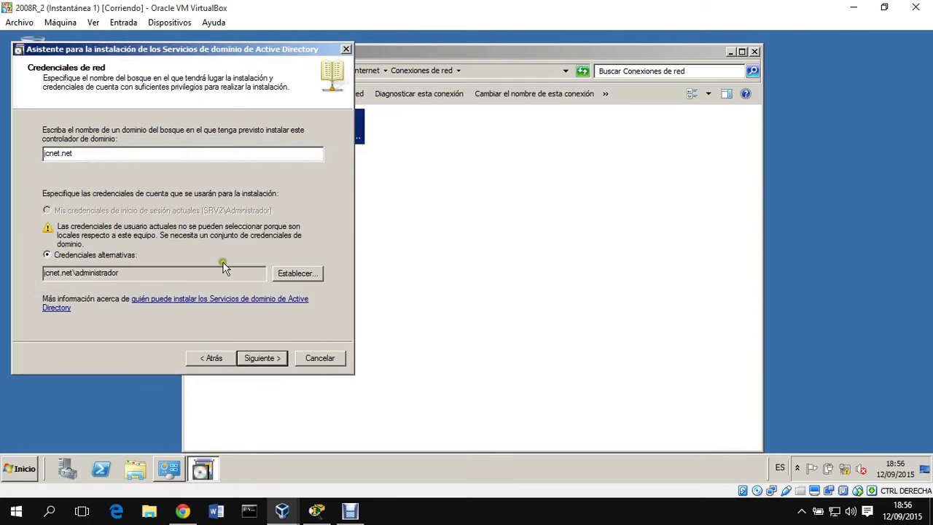
pyautogui.click(262, 355)
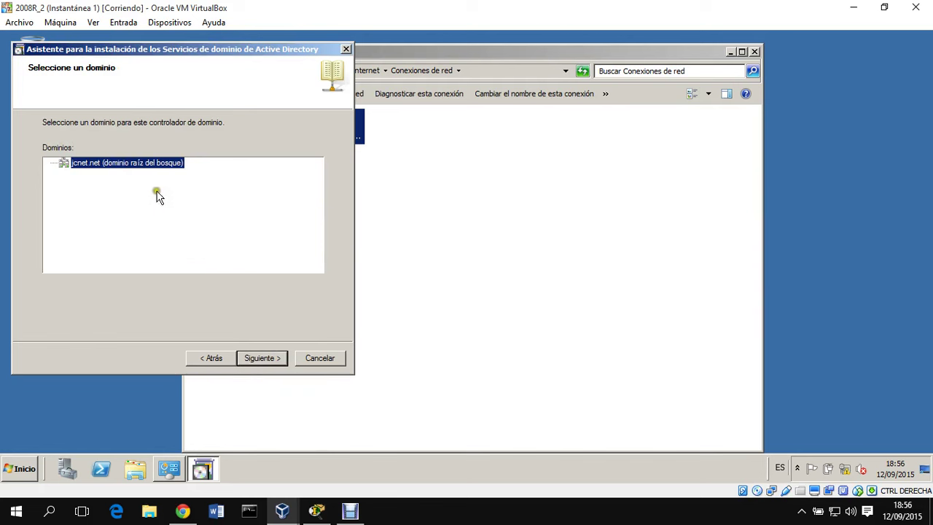
pyautogui.click(272, 357)
# - Keep the default site, DNS and global catalog, skip the delegation, and replicate over the network
pyautogui.click(272, 359)
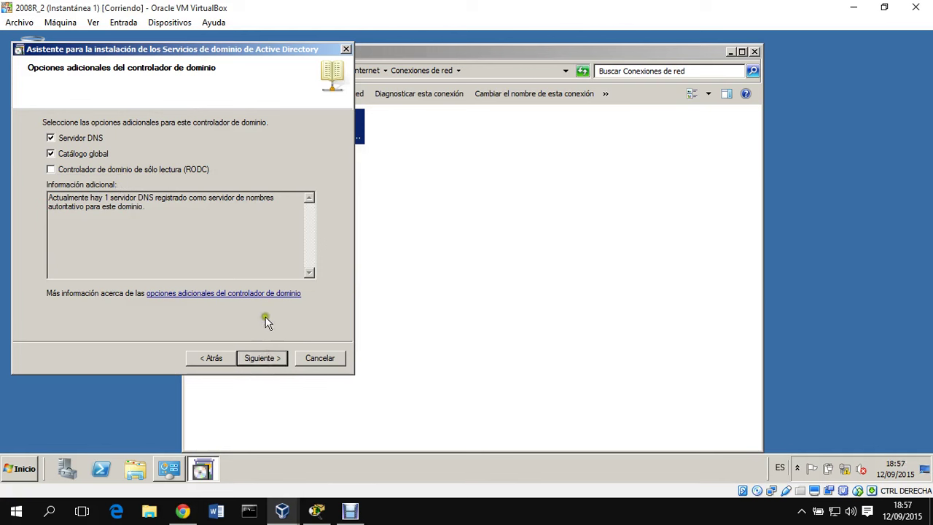
pyautogui.click(272, 357)
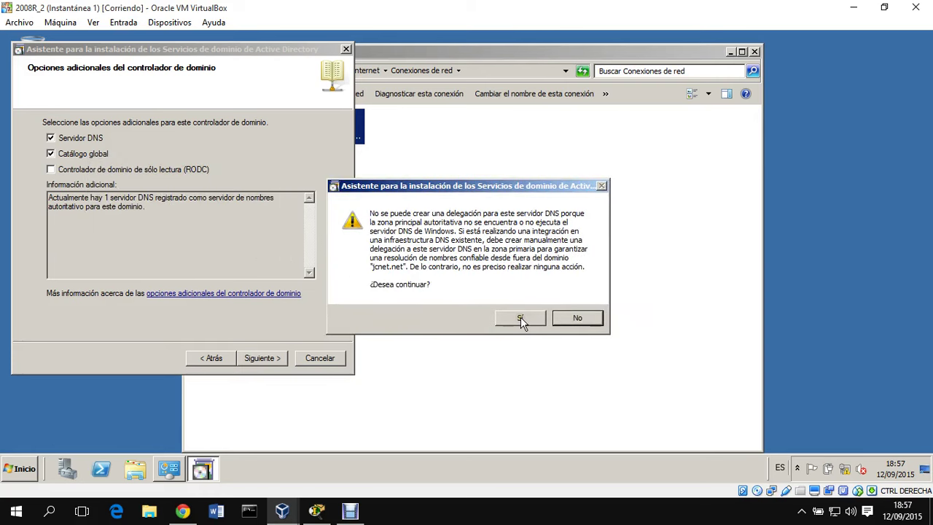
pyautogui.click(520, 319)
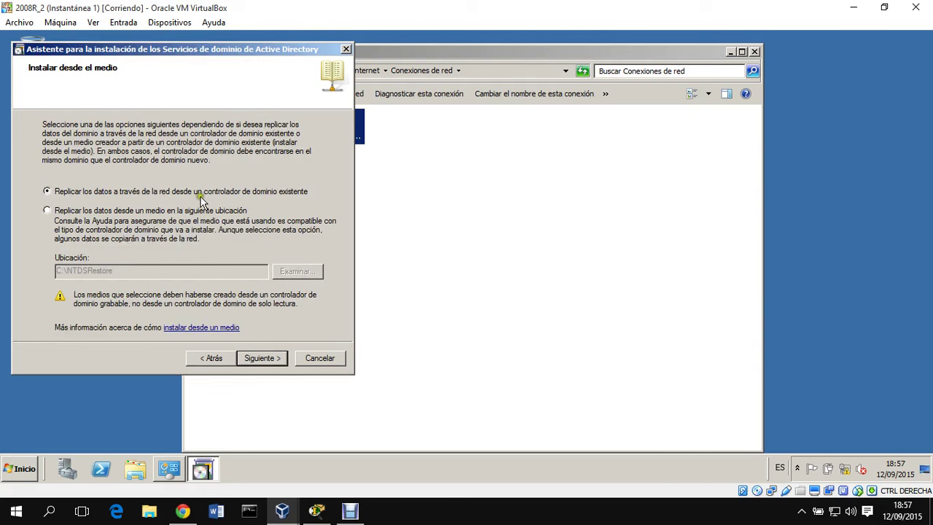
pyautogui.click(261, 358)
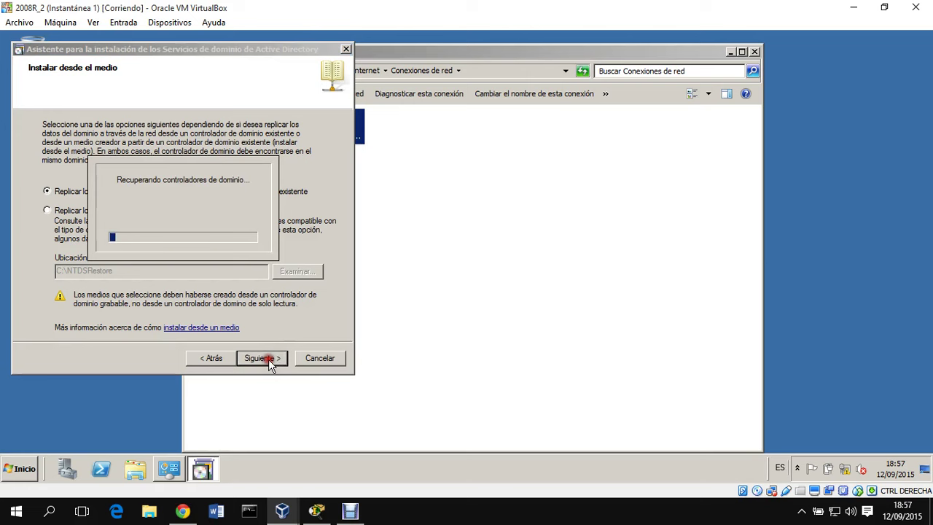
pyautogui.click(105, 185)
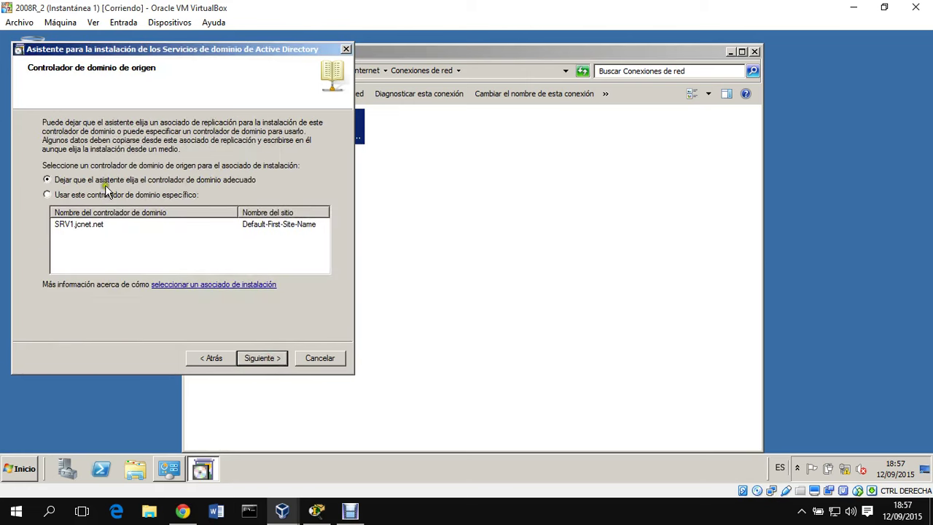
pyautogui.click(263, 357)
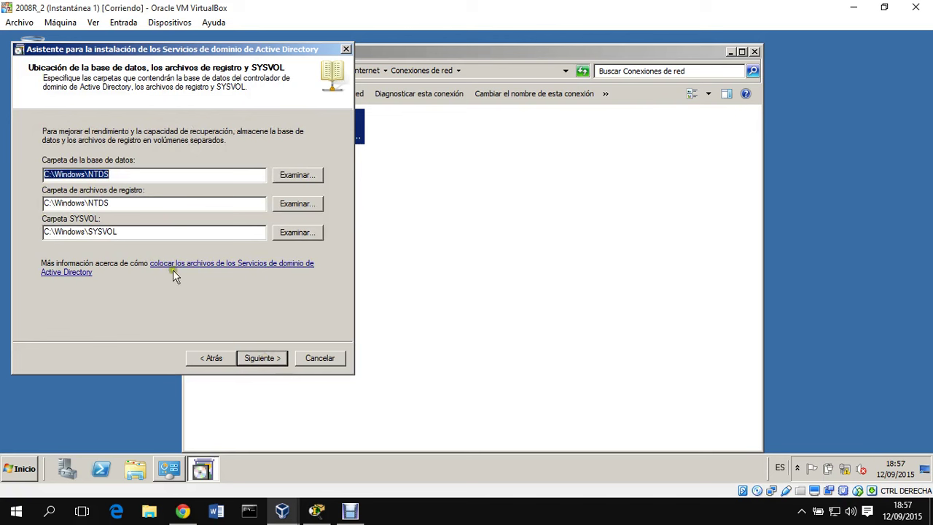
# - Accept the default database, log and SYSVOL folders and set the restore-mode password
pyautogui.click(274, 359)
pyautogui.click(120, 255)
pyautogui.click(264, 359)
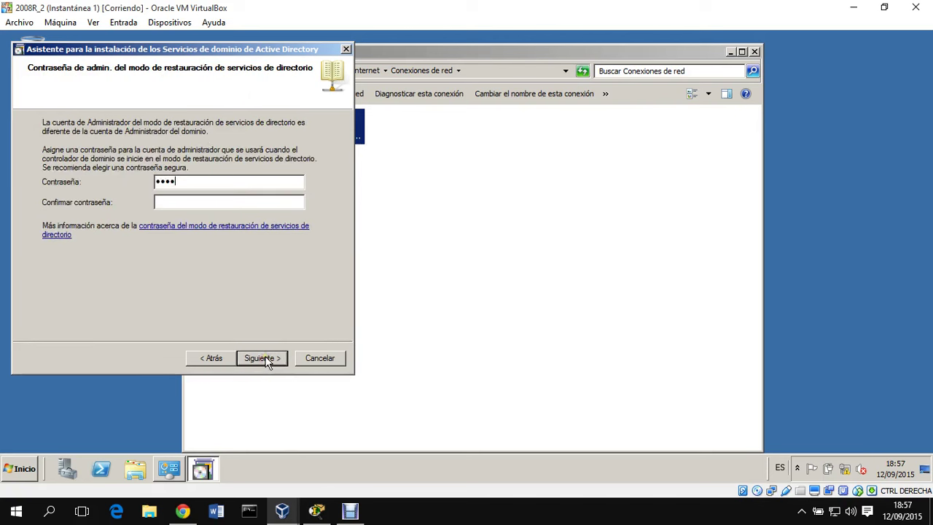
pyautogui.write('d')
pyautogui.click(216, 201)
pyautogui.write('Pass')
pyautogui.press('Return')
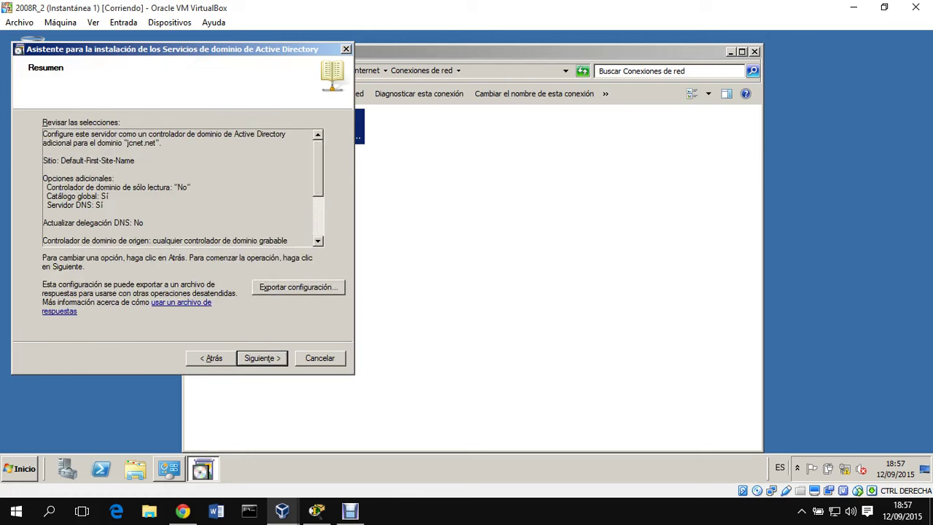
# - Install the additional jcnet.net domain controller, close the wizard and restart 2008R_2 now
pyautogui.click(269, 358)
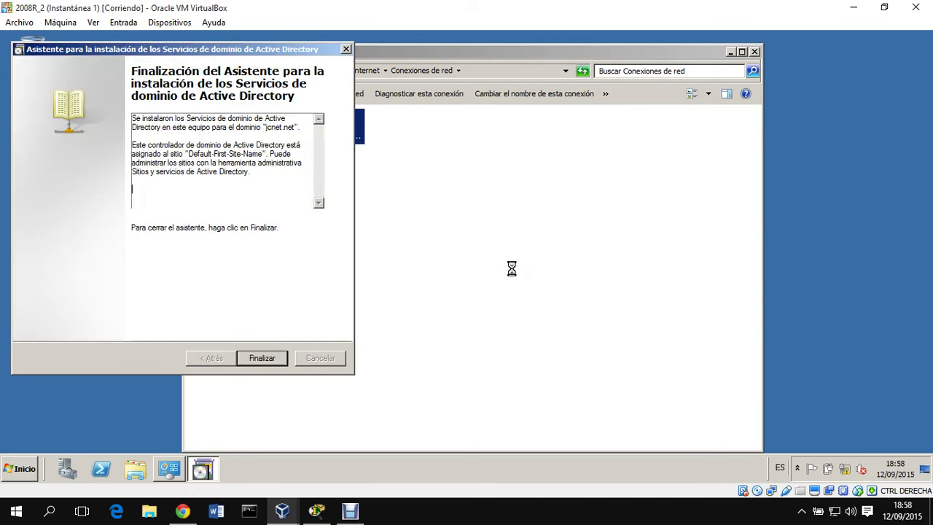
pyautogui.click(281, 358)
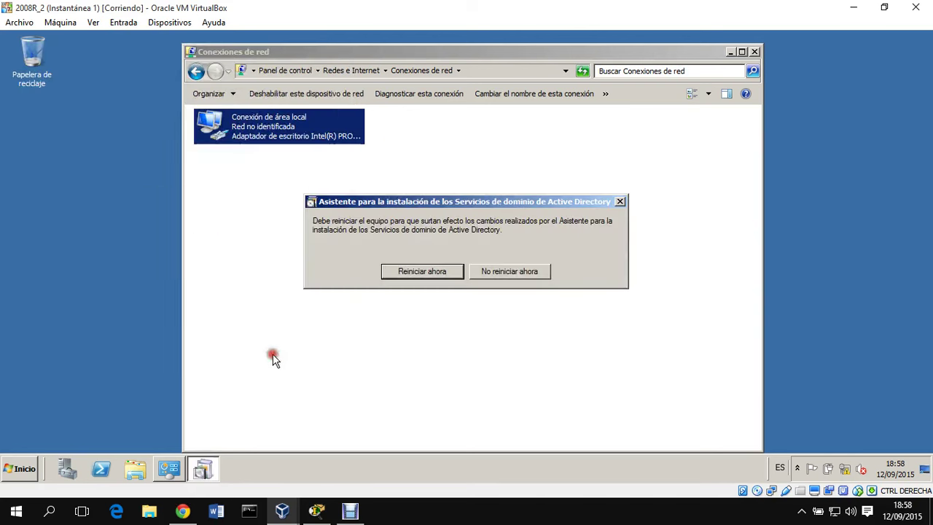
pyautogui.click(422, 271)
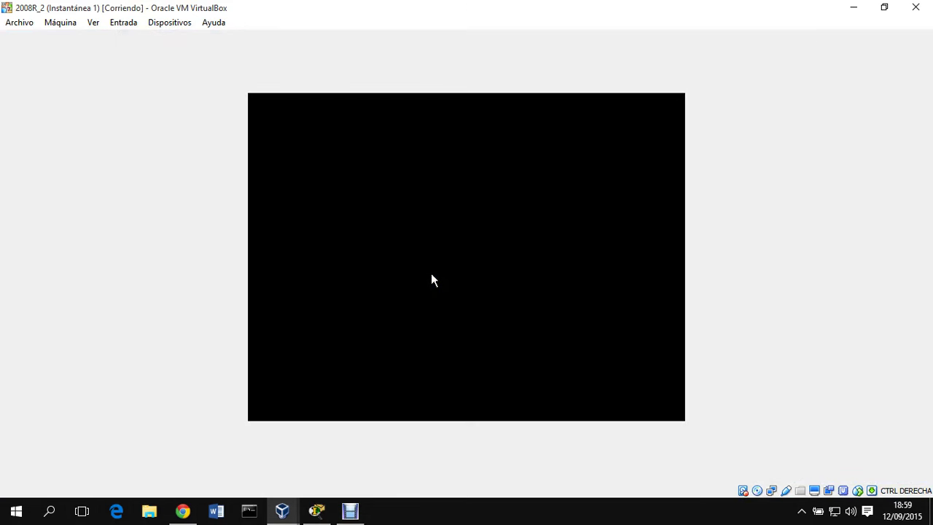
pyautogui.click(282, 510)
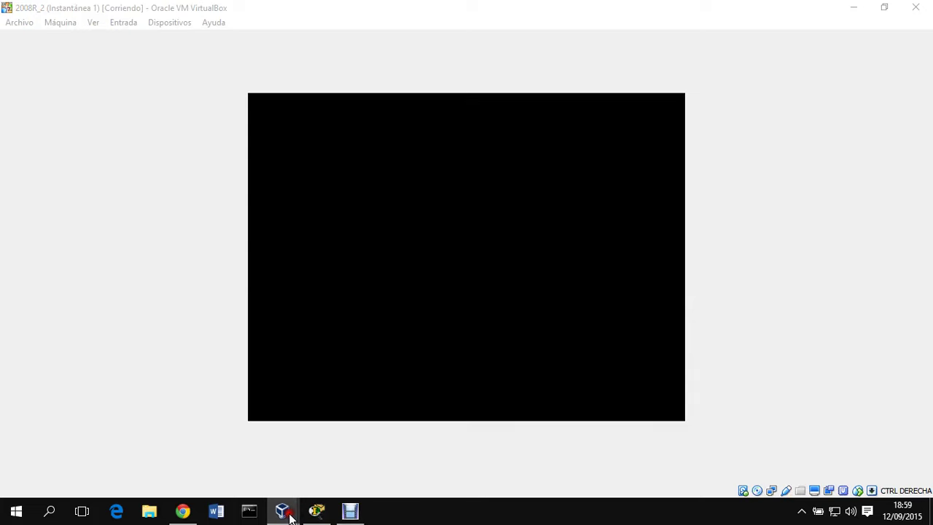
# - On W8, attempt joining domain jcnet.net and dismiss the domain controller error
pyautogui.click(468, 442)
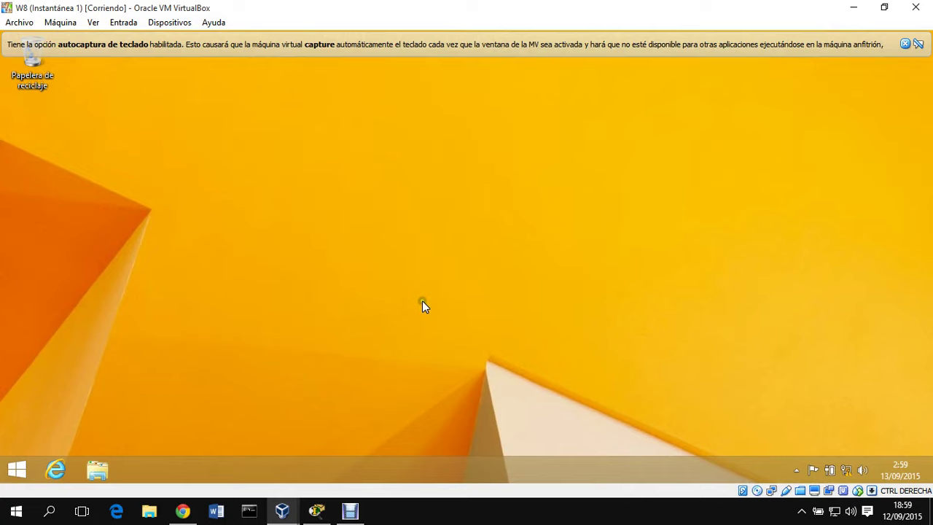
pyautogui.press('super+Pause')
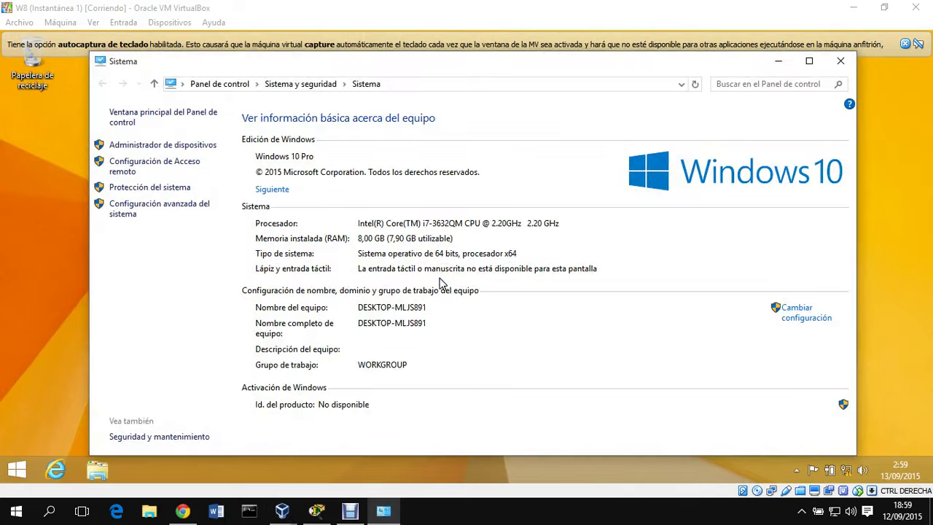
pyautogui.click(806, 316)
pyautogui.click(246, 232)
pyautogui.click(58, 213)
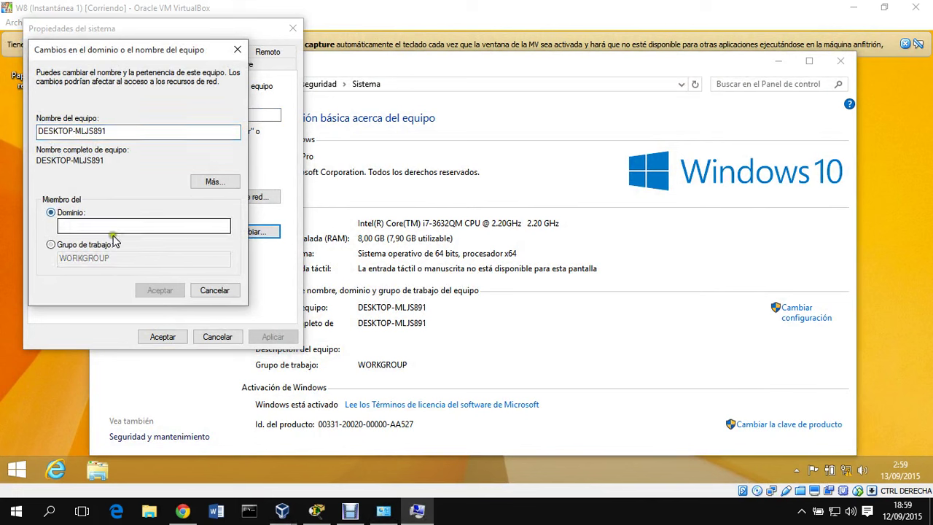
pyautogui.click(118, 227)
pyautogui.write('jcnet.net')
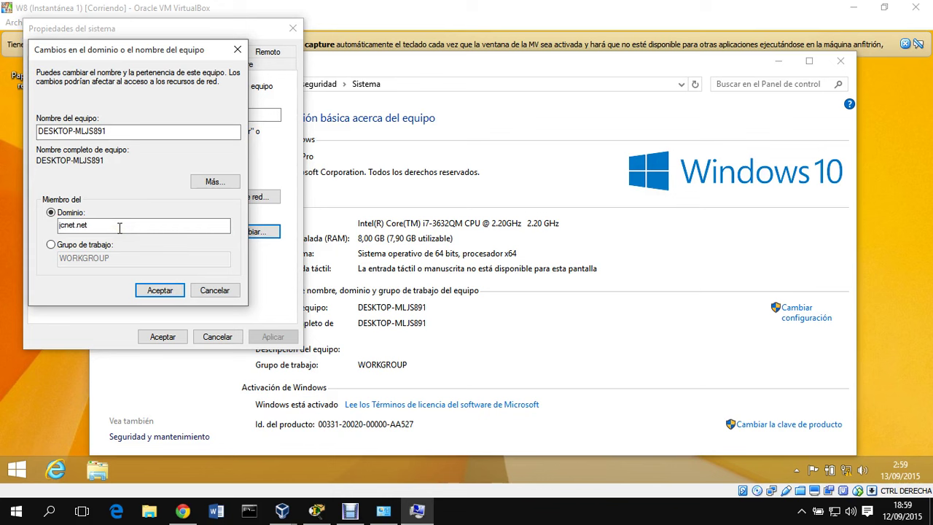
pyautogui.press('Return')
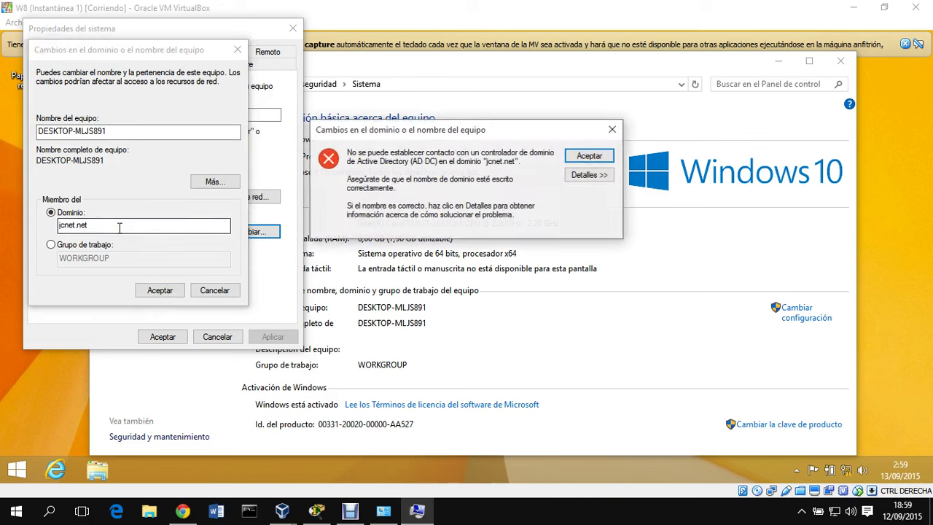
pyautogui.click(588, 157)
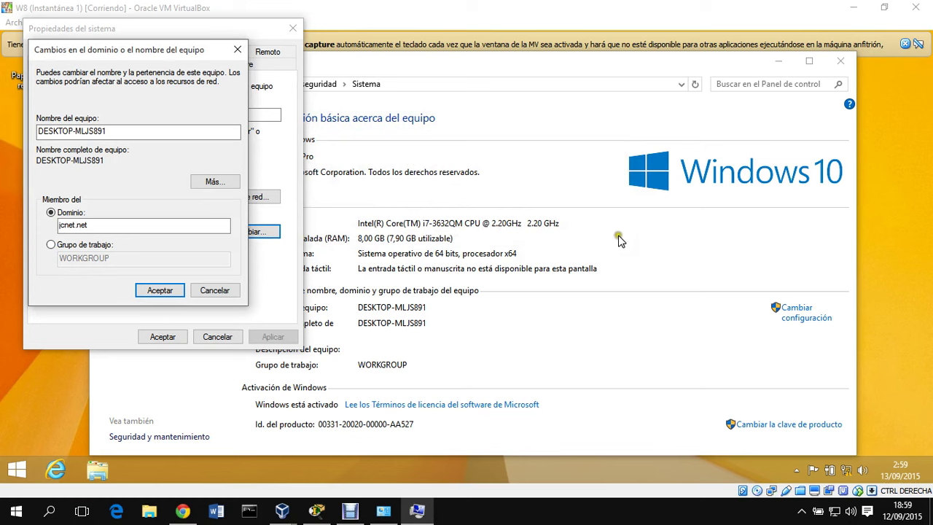
# - On W8, open the Ethernet adapter's IPv4 settings from the Network and Sharing Center
pyautogui.rightClick(781, 490)
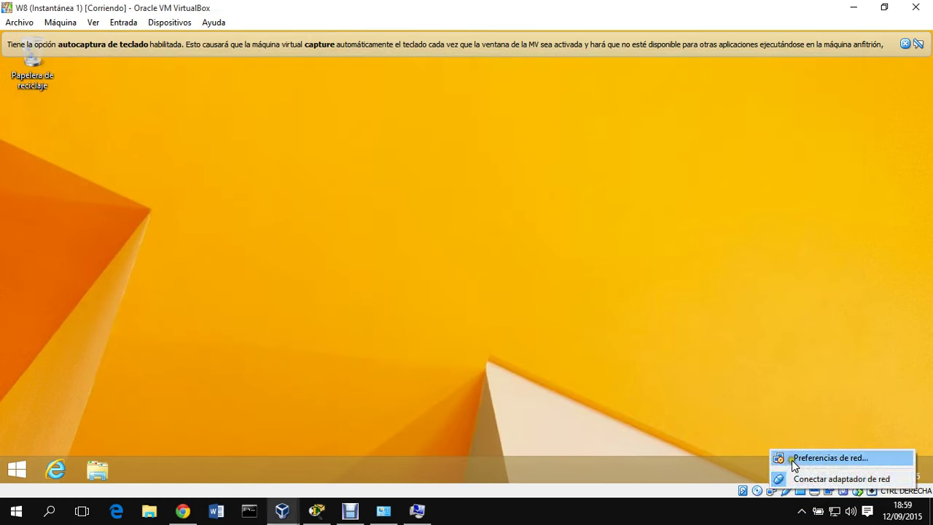
pyautogui.click(791, 457)
pyautogui.click(615, 358)
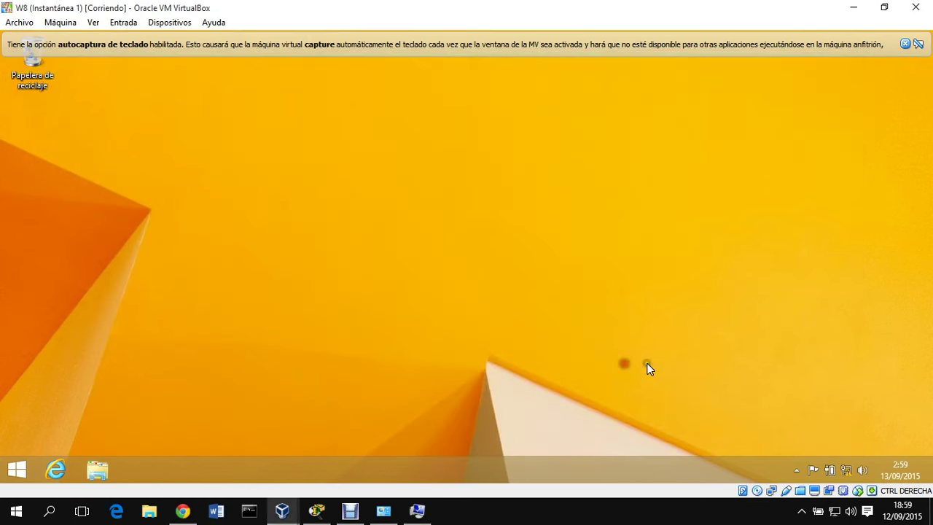
pyautogui.rightClick(845, 469)
pyautogui.click(838, 455)
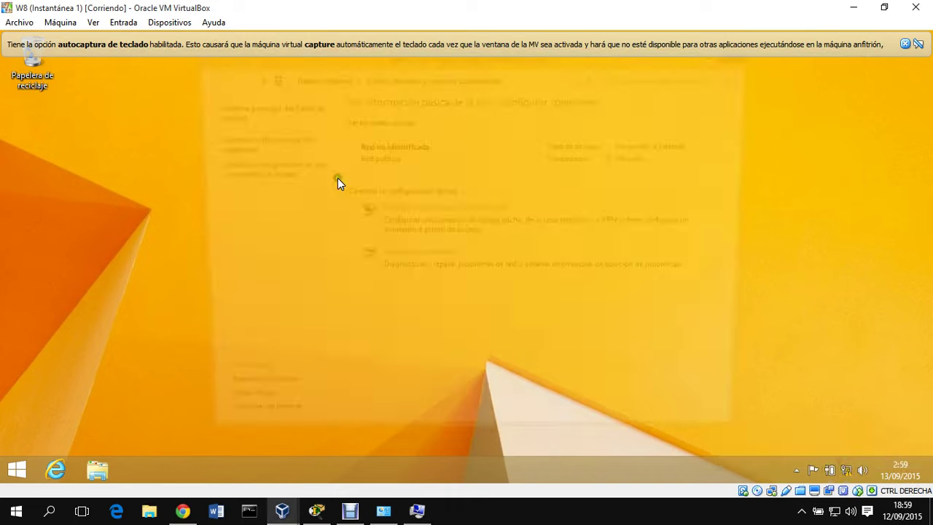
pyautogui.click(271, 139)
pyautogui.click(323, 136)
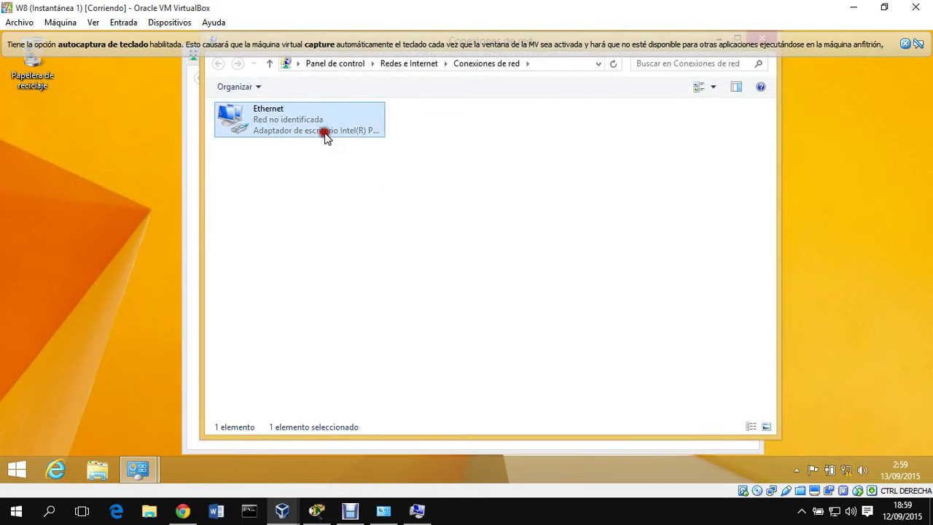
pyautogui.rightClick(333, 138)
pyautogui.click(379, 260)
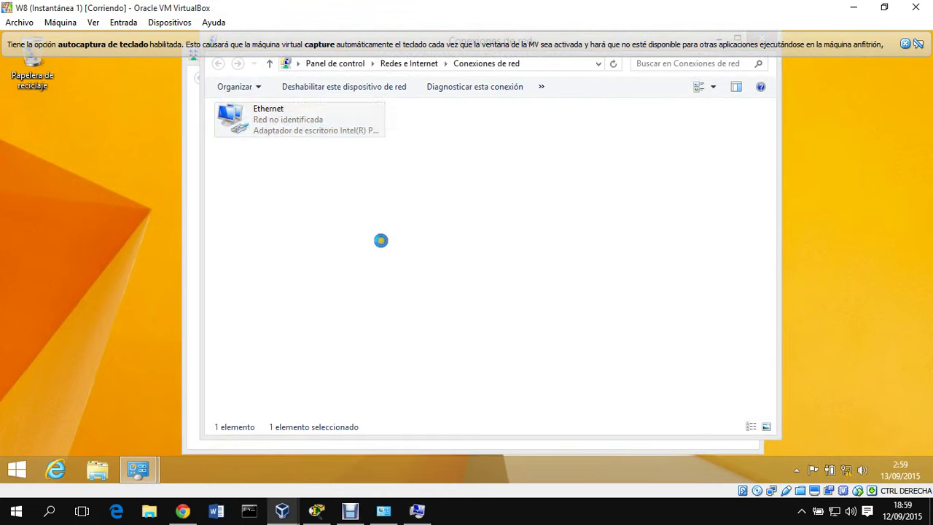
pyautogui.scroll(-1, 407, 275)
pyautogui.doubleClick(386, 279)
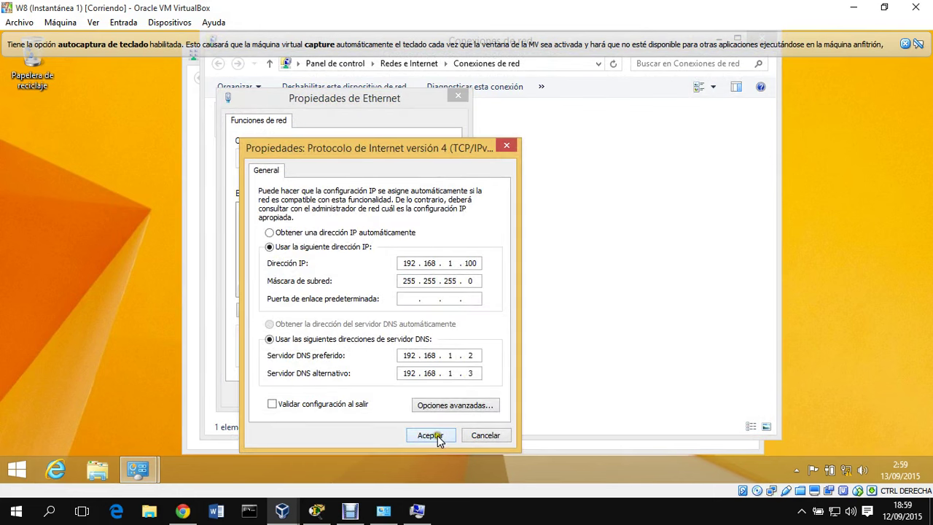
# - Accept IPv4 with DNS 192.168.1.2 and 192.168.1.3, then close the network windows
pyautogui.click(431, 435)
pyautogui.click(382, 393)
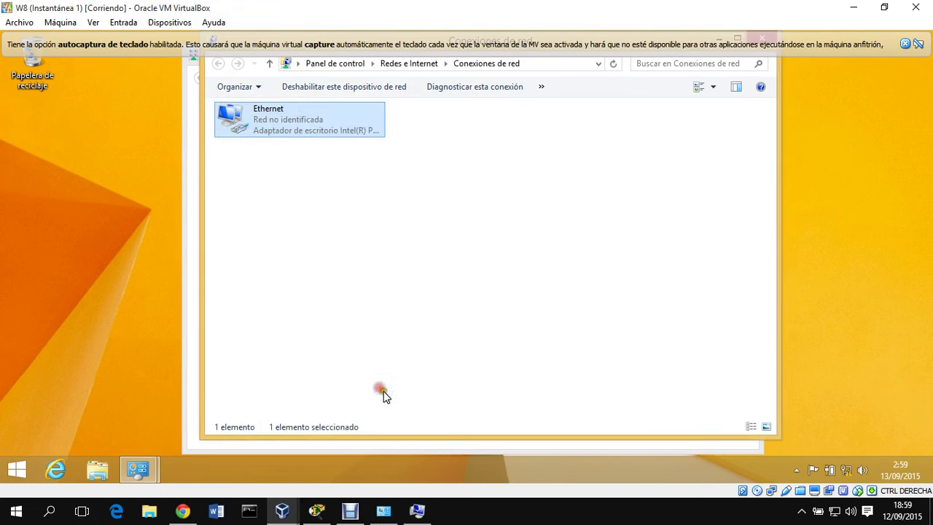
pyautogui.click(905, 45)
pyautogui.click(762, 38)
pyautogui.rightClick(772, 489)
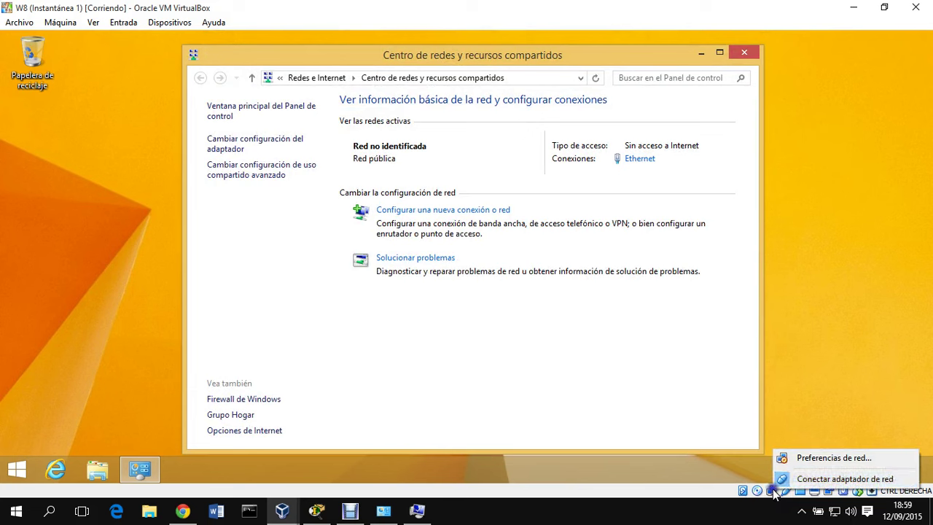
pyautogui.click(744, 53)
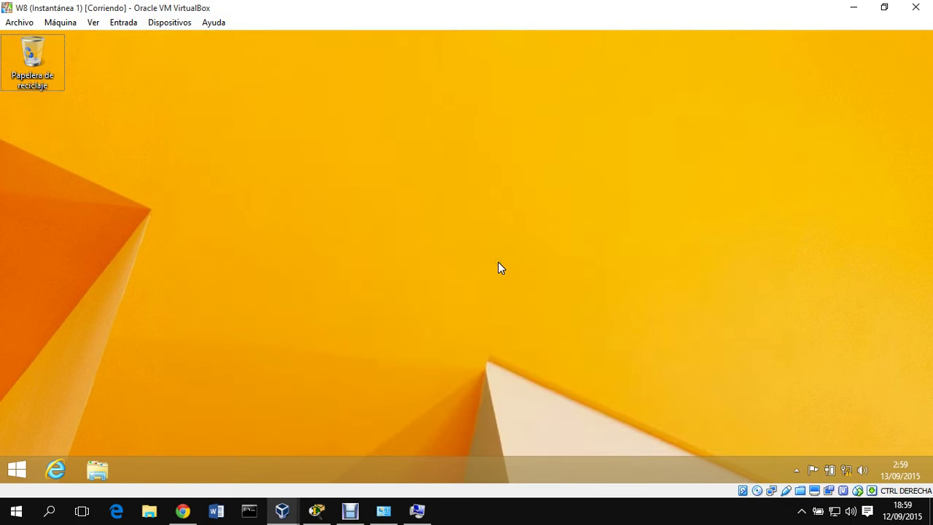
pyautogui.press('super+Pause')
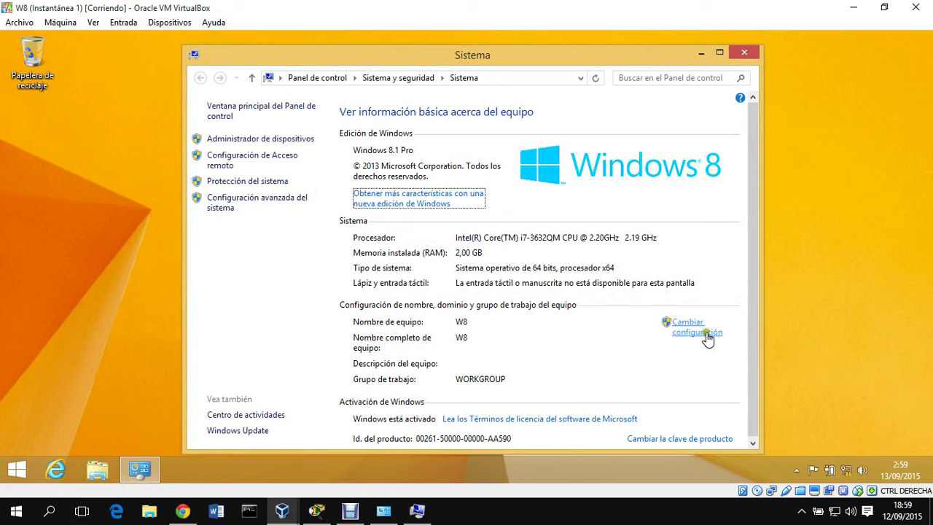
# - Retry joining W8 to jcnet.net, which again fails to contact a domain controller
pyautogui.click(688, 328)
pyautogui.click(263, 263)
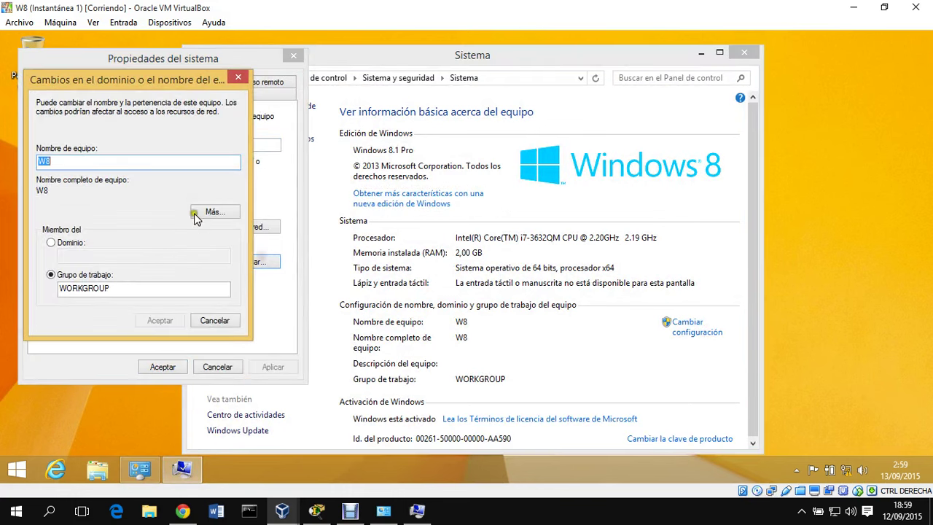
pyautogui.click(68, 242)
pyautogui.click(84, 253)
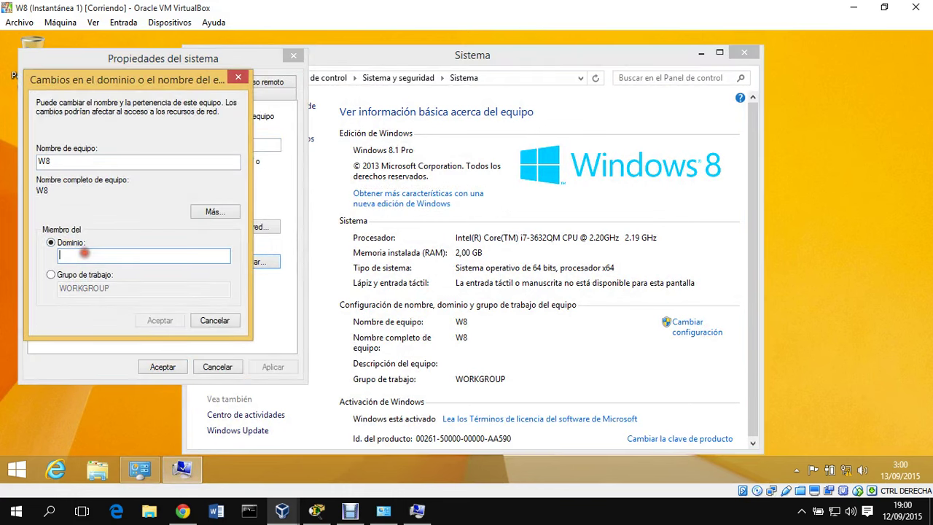
pyautogui.write('jcnet.net')
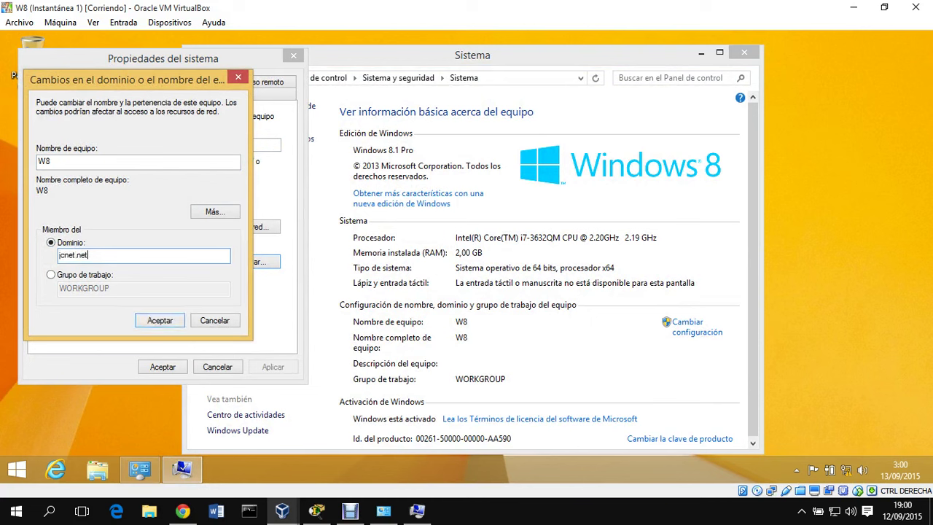
pyautogui.press('Return')
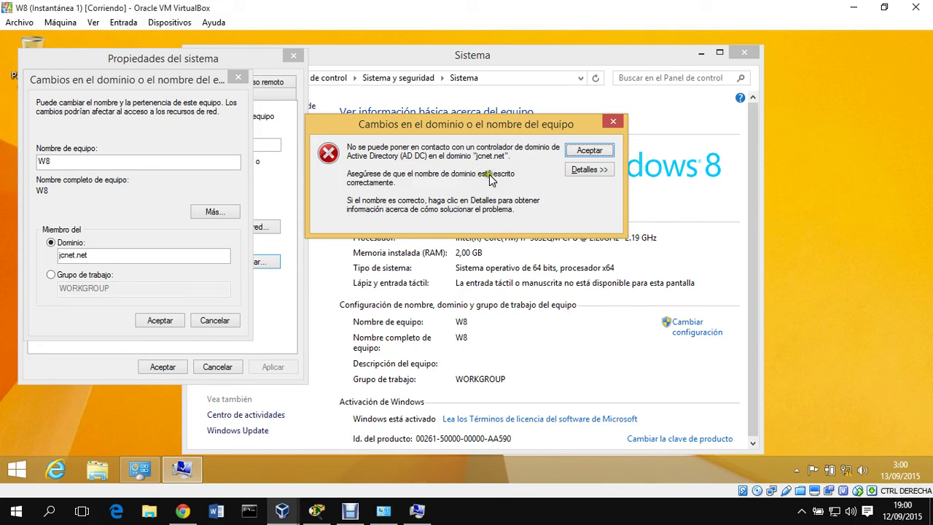
pyautogui.click(589, 169)
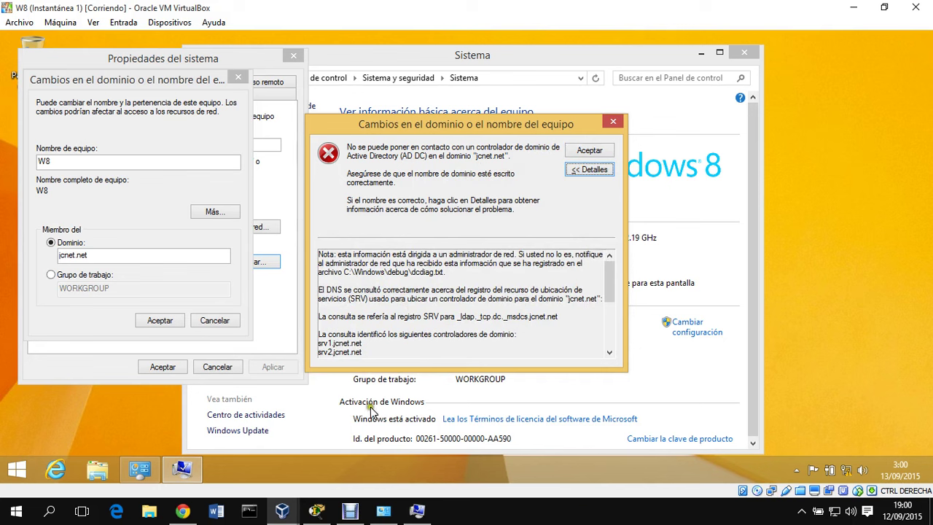
# - Check the 2008R_2 server, then return to W8 and close the domain error
pyautogui.moveTo(308, 503)
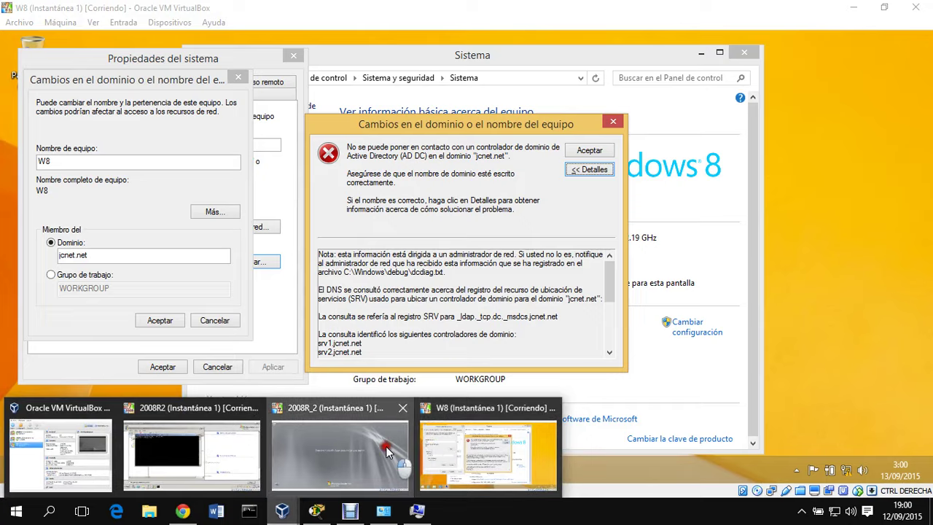
pyautogui.click(385, 446)
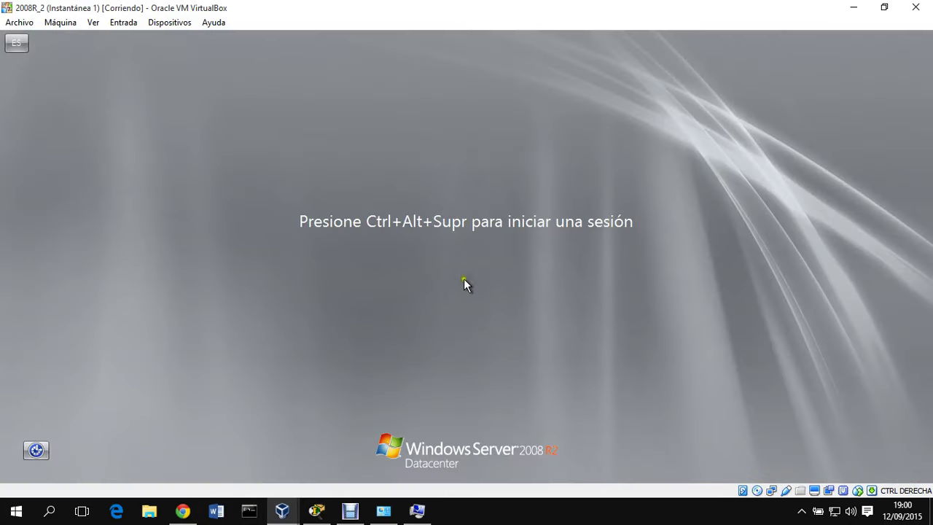
pyautogui.click(853, 7)
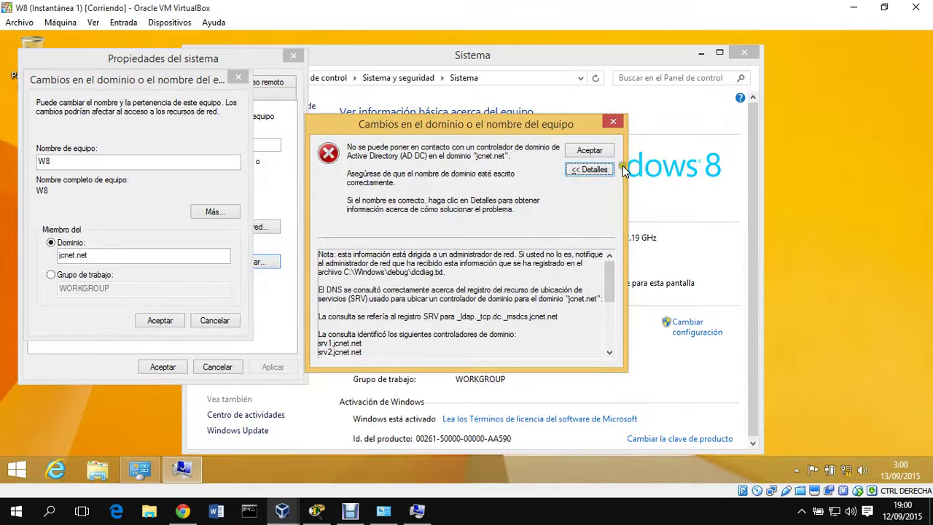
pyautogui.click(614, 123)
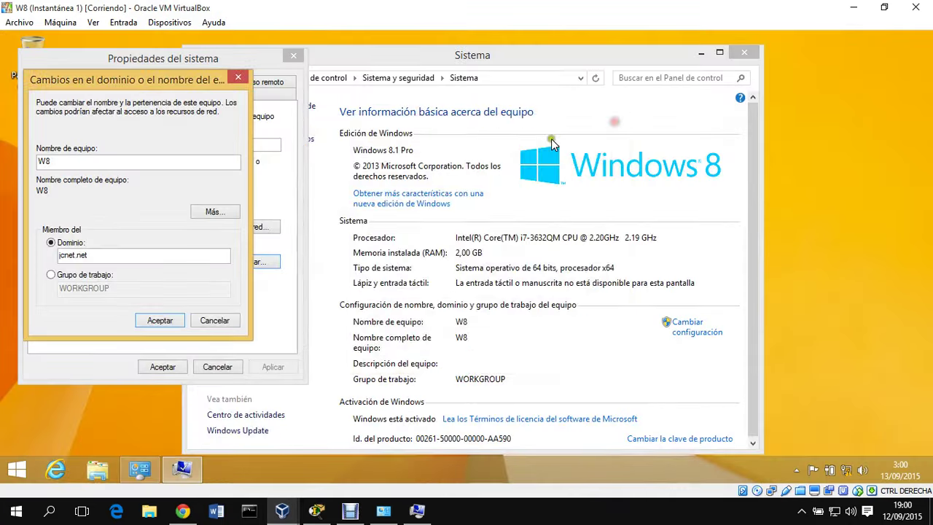
# - Join W8 to jcnet.net with domain administrator credentials and restart it now
pyautogui.click(159, 320)
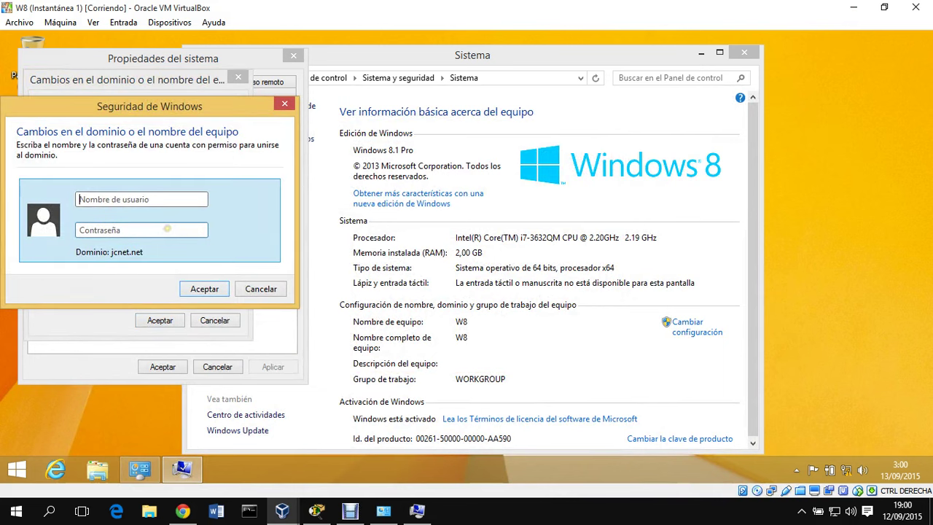
pyautogui.write('ad')
pyautogui.write('P')
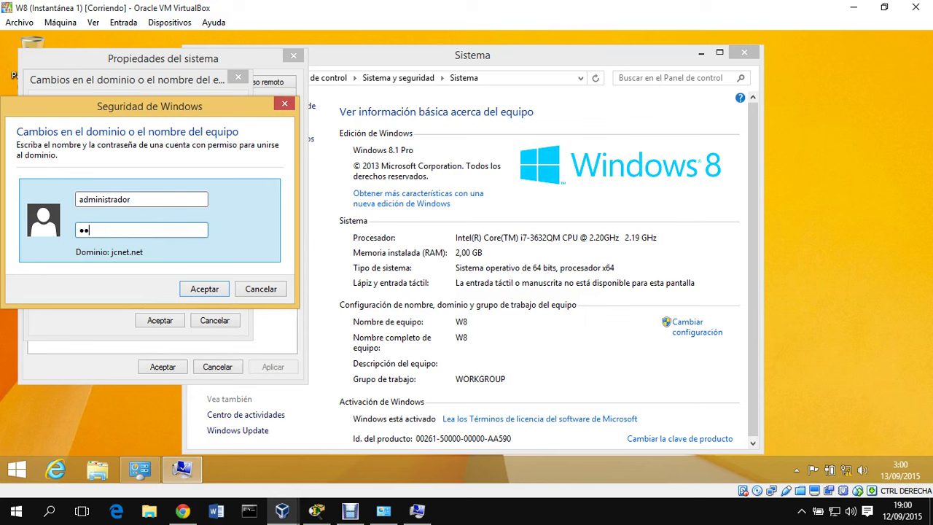
pyautogui.press('Return')
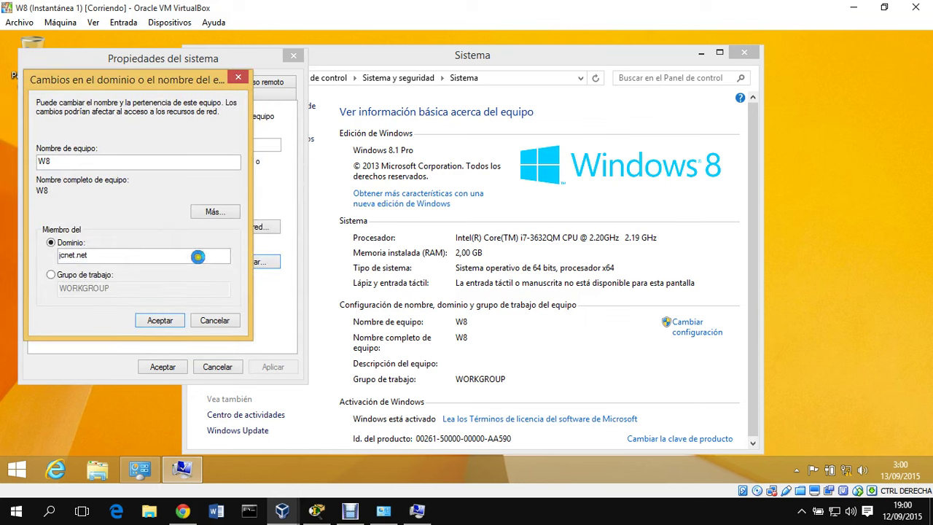
pyautogui.click(558, 302)
pyautogui.click(185, 318)
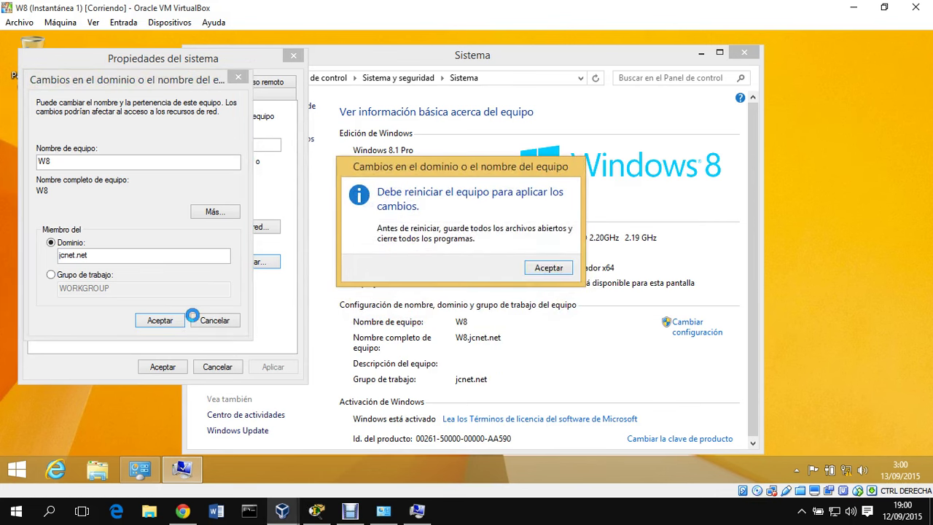
pyautogui.click(544, 270)
pyautogui.click(165, 367)
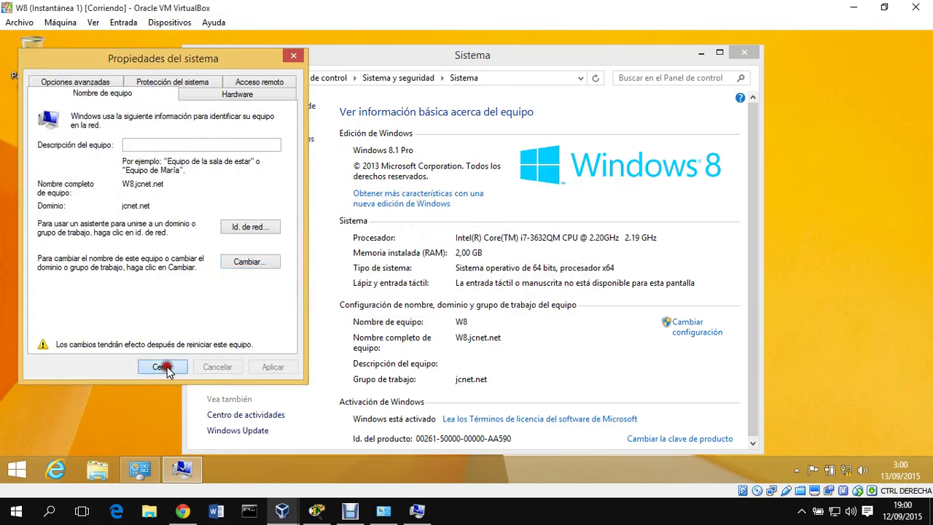
pyautogui.click(420, 268)
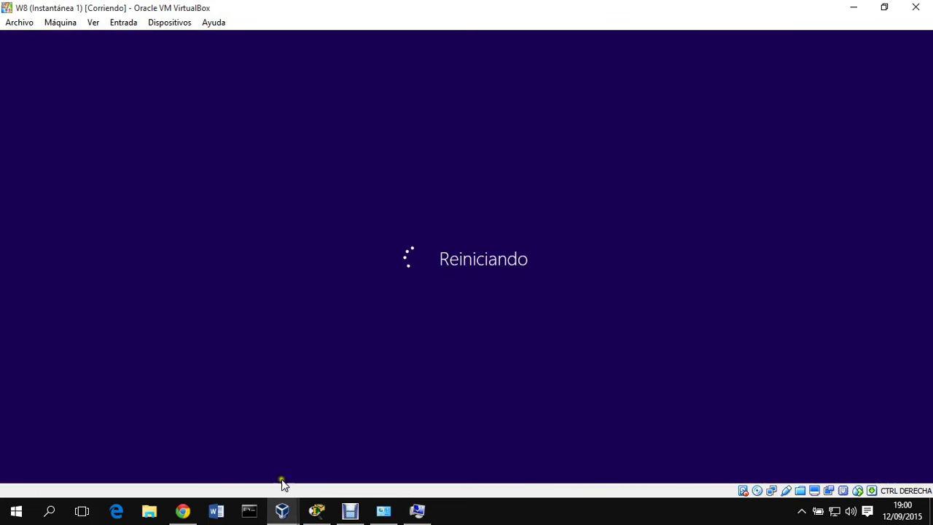
# - Sign in to the 2008R_2 server as JCNET\Administrador
pyautogui.moveTo(282, 510)
pyautogui.click(381, 476)
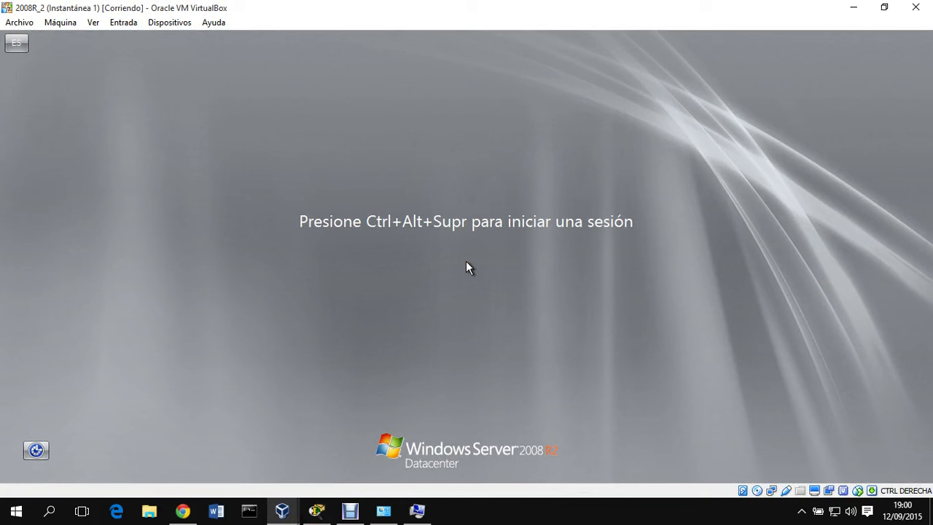
pyautogui.hotkey('ctrl', 'alt', 'Delete')
pyautogui.write('*****')
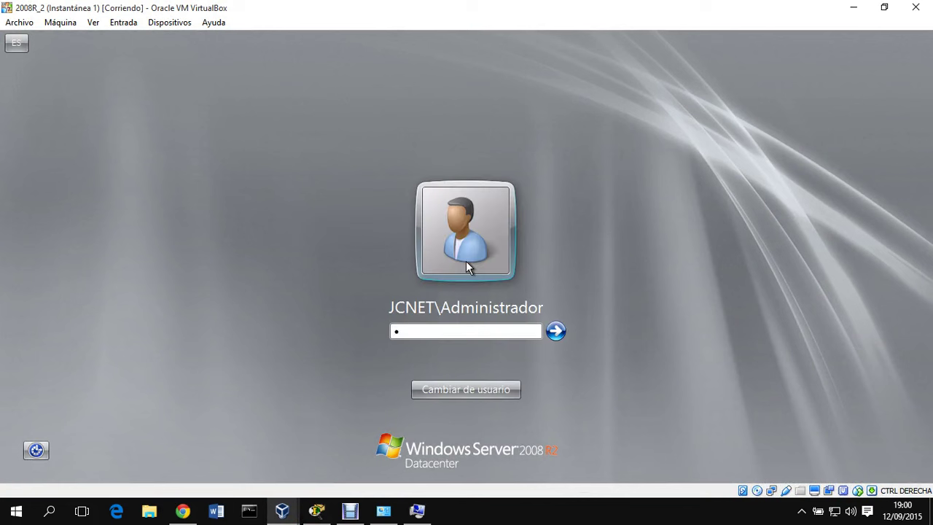
pyautogui.write('***')
pyautogui.press('Return')
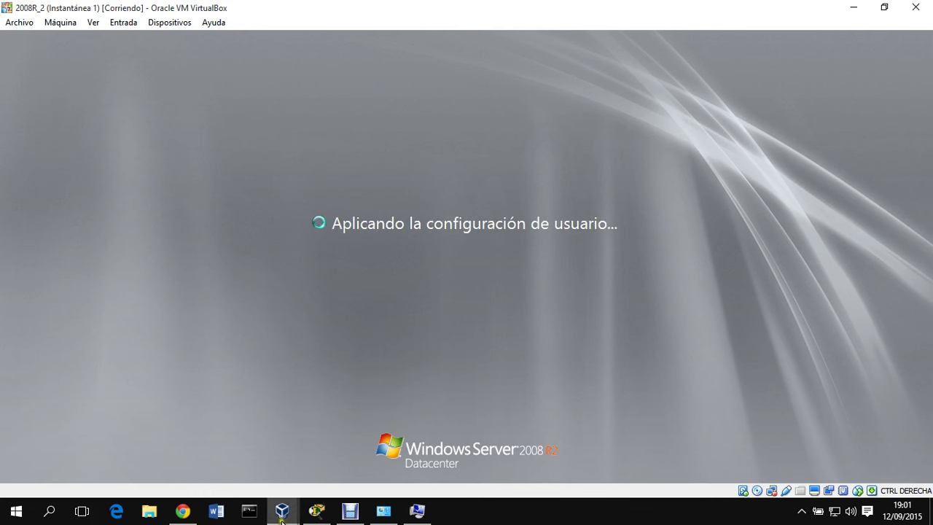
# - Check the W8 window, then bring the 2008R2 server's window forward
pyautogui.moveTo(282, 510)
pyautogui.moveTo(469, 461)
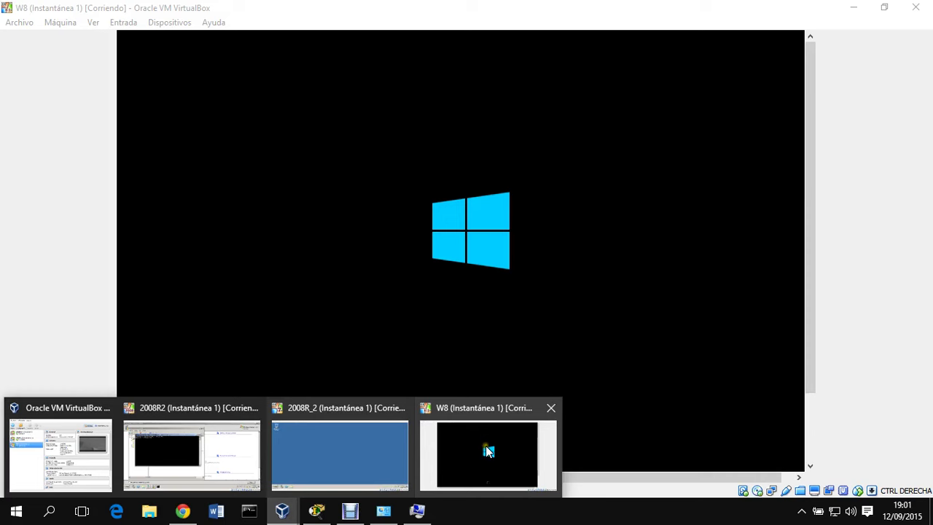
pyautogui.click(486, 447)
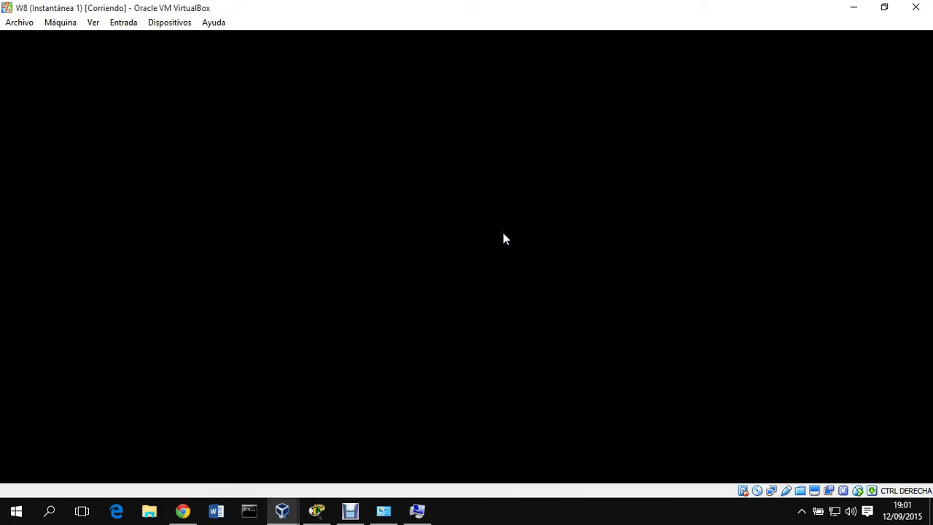
pyautogui.click(282, 508)
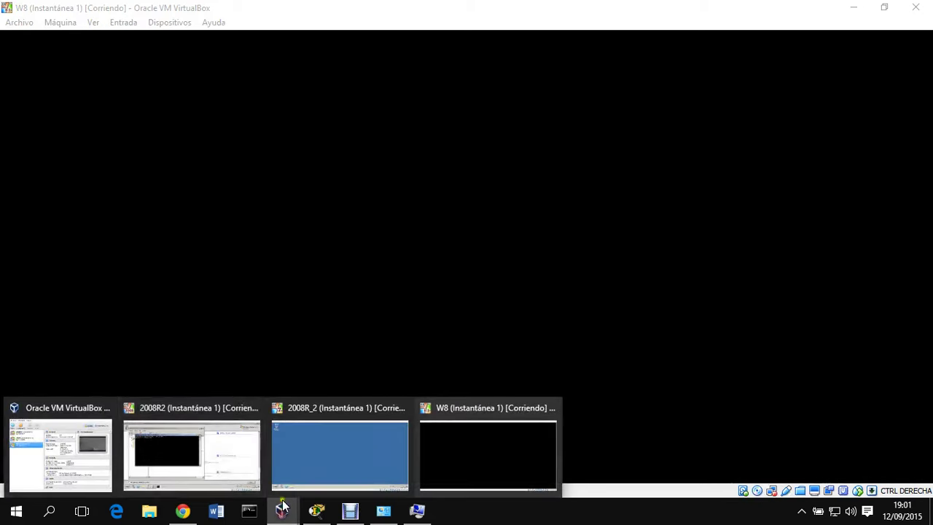
pyautogui.click(197, 458)
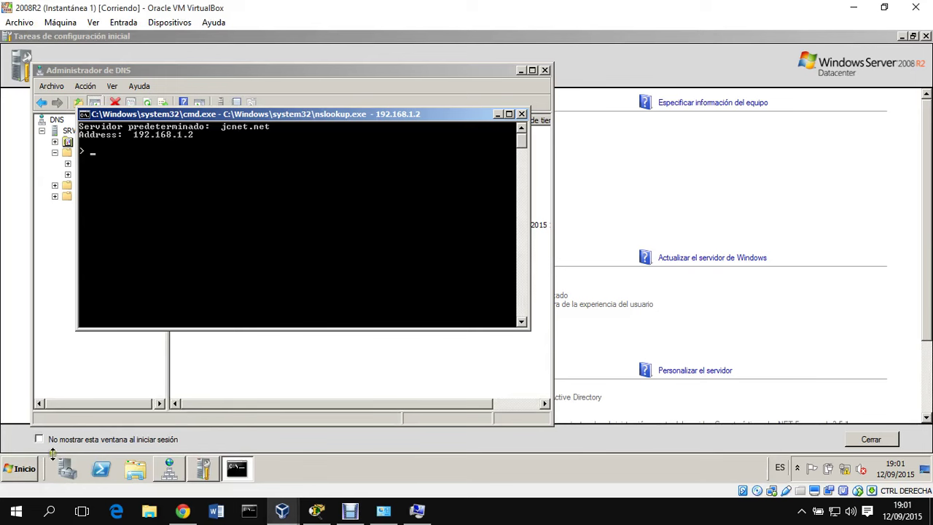
# - Open the jcnet.net Users container in Active Directory Users and Computers
pyautogui.click(22, 468)
pyautogui.moveTo(273, 350)
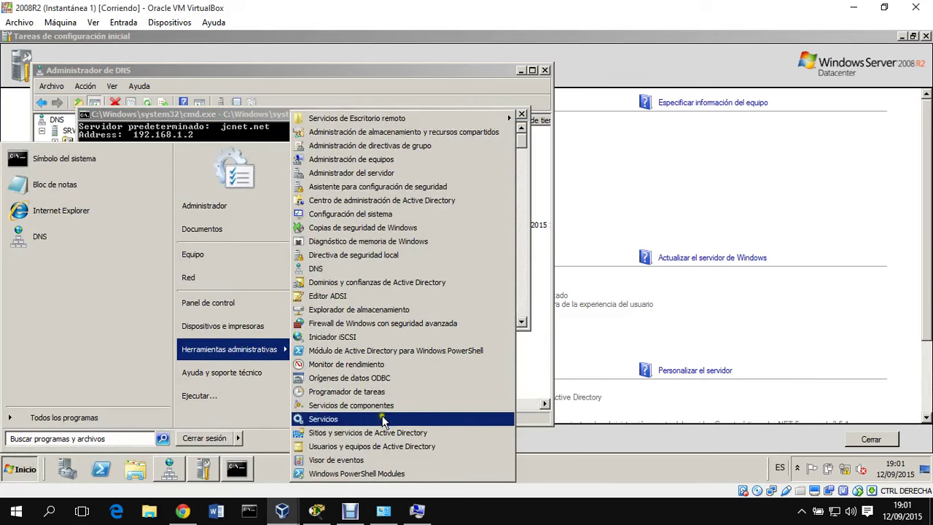
pyautogui.click(382, 446)
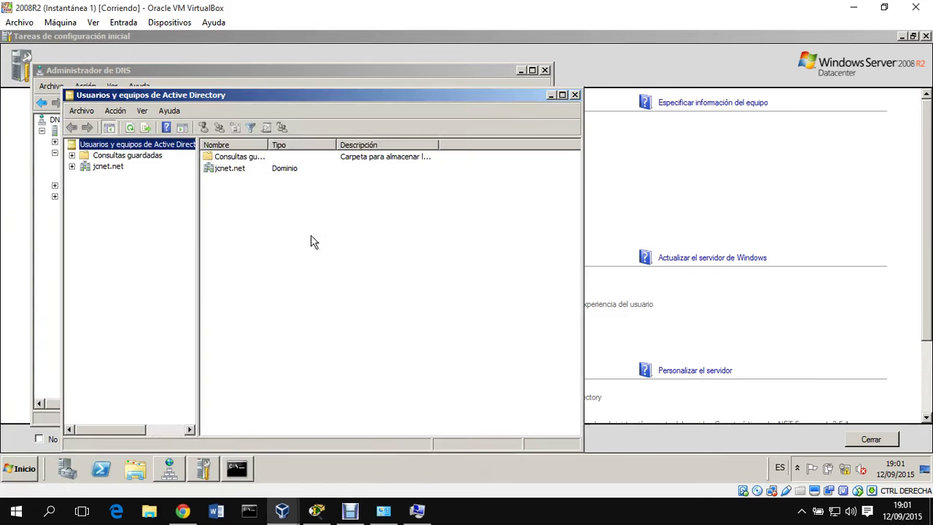
pyautogui.click(109, 167)
pyautogui.click(232, 215)
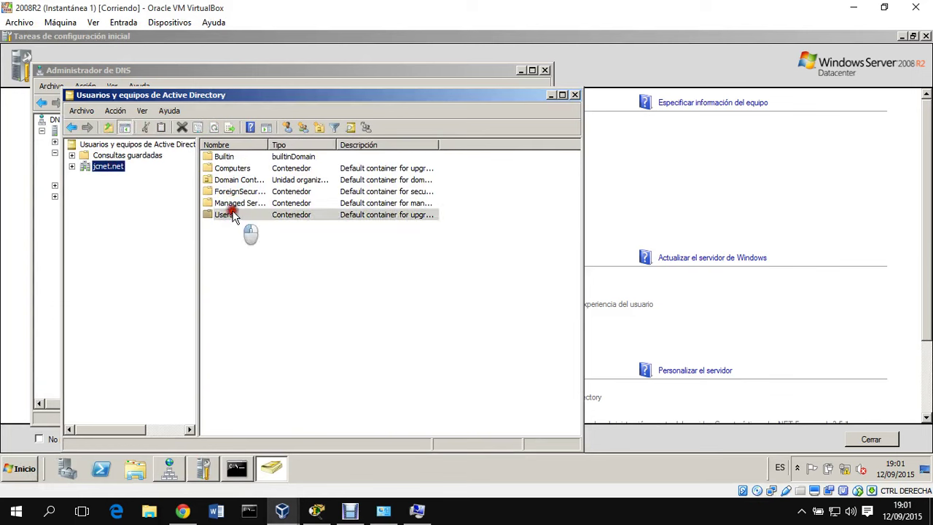
pyautogui.doubleClick(232, 215)
# - Start a new user with name 'a' and logon name 'a'
pyautogui.rightClick(244, 388)
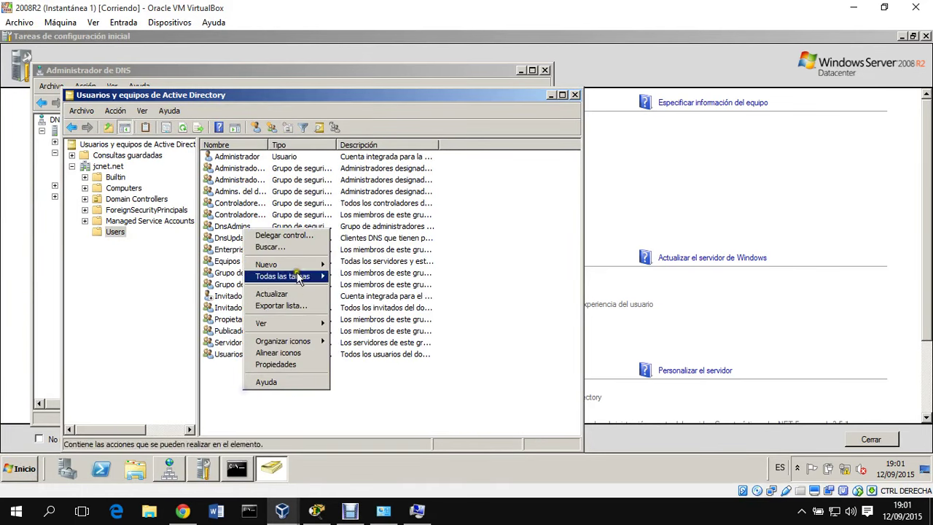
pyautogui.moveTo(270, 264)
pyautogui.click(362, 346)
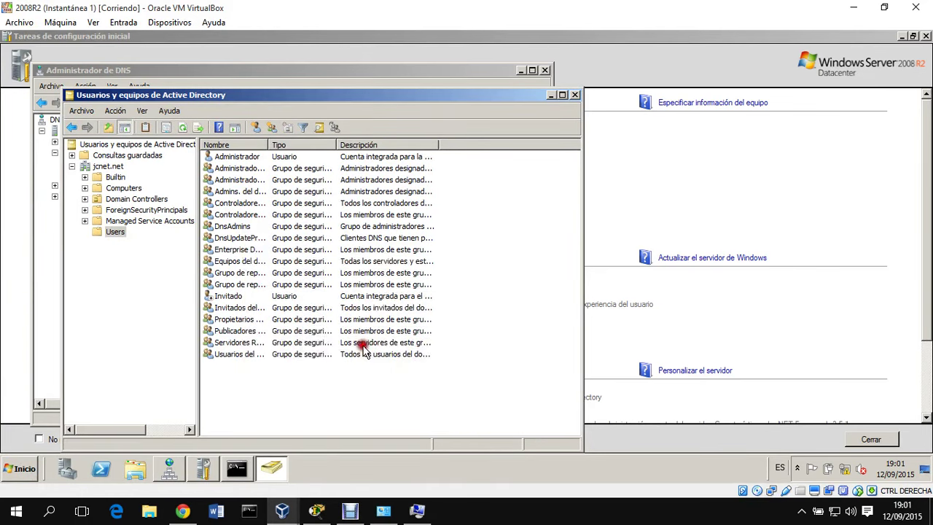
pyautogui.write('a')
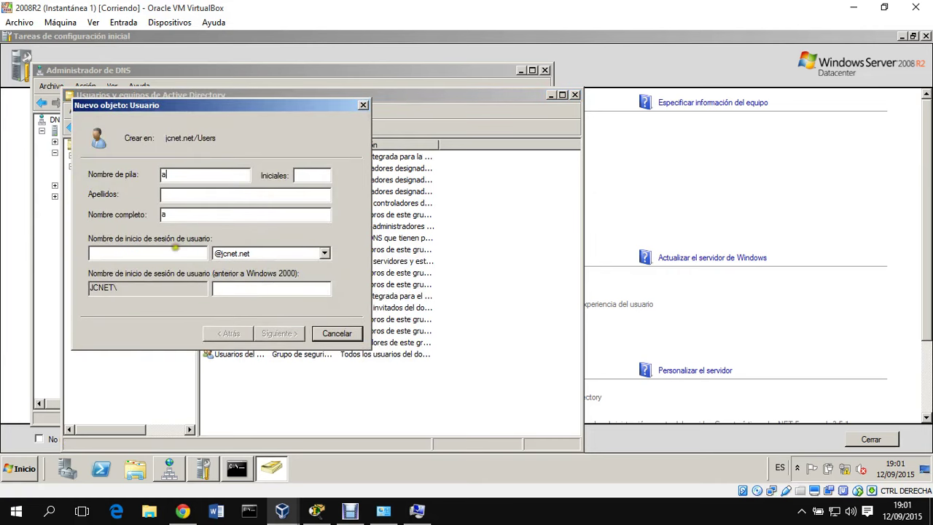
pyautogui.click(175, 250)
pyautogui.write('a')
pyautogui.click(288, 336)
# - Give user a an unchangeable, never-expiring password and finish creating the account
pyautogui.click(166, 220)
pyautogui.click(162, 236)
pyautogui.click(160, 253)
pyautogui.click(214, 178)
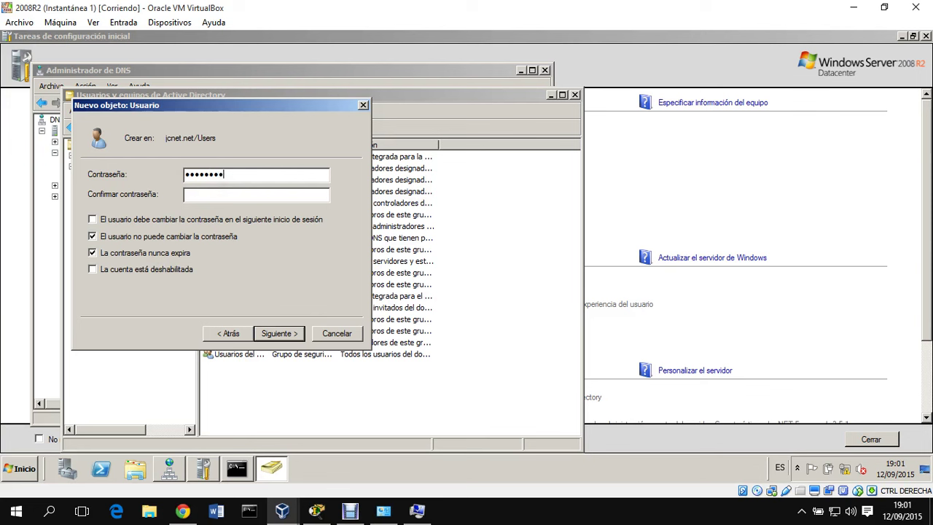
pyautogui.click(229, 199)
pyautogui.press('Return')
pyautogui.click(279, 335)
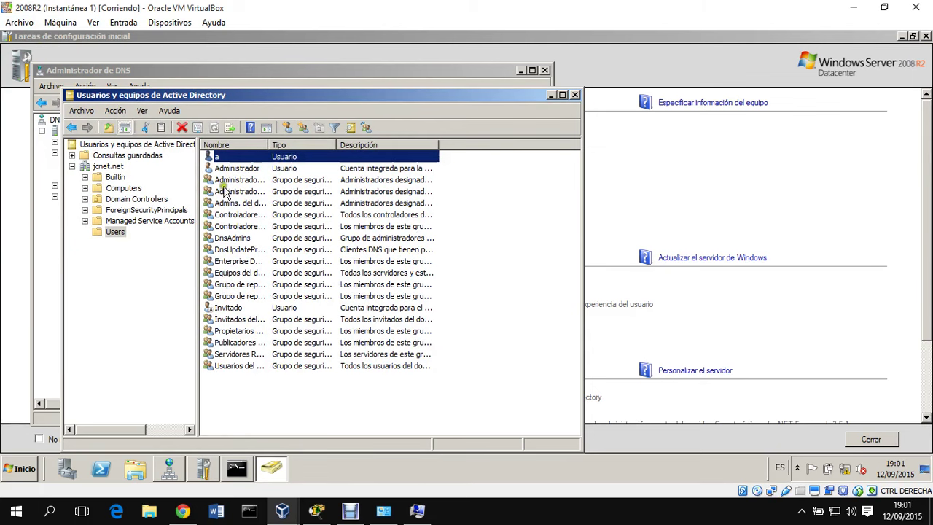
pyautogui.moveTo(288, 509)
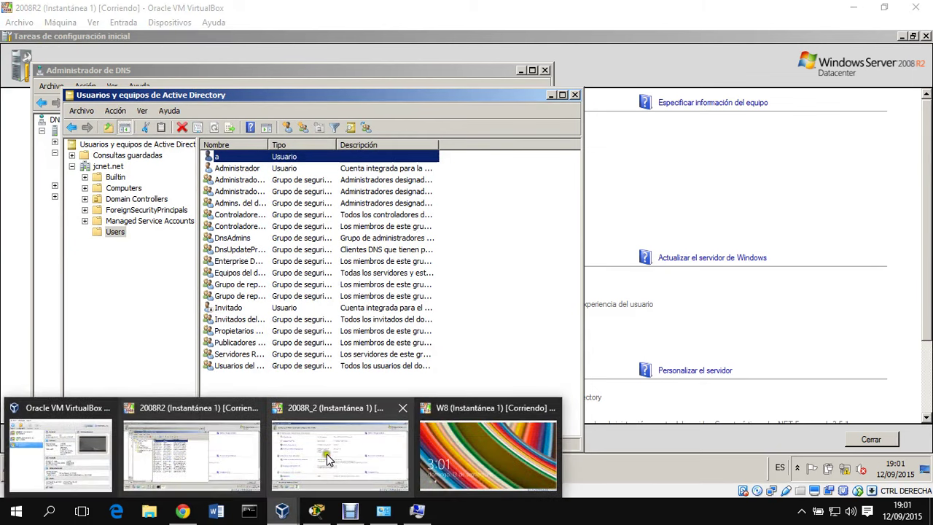
pyautogui.click(323, 455)
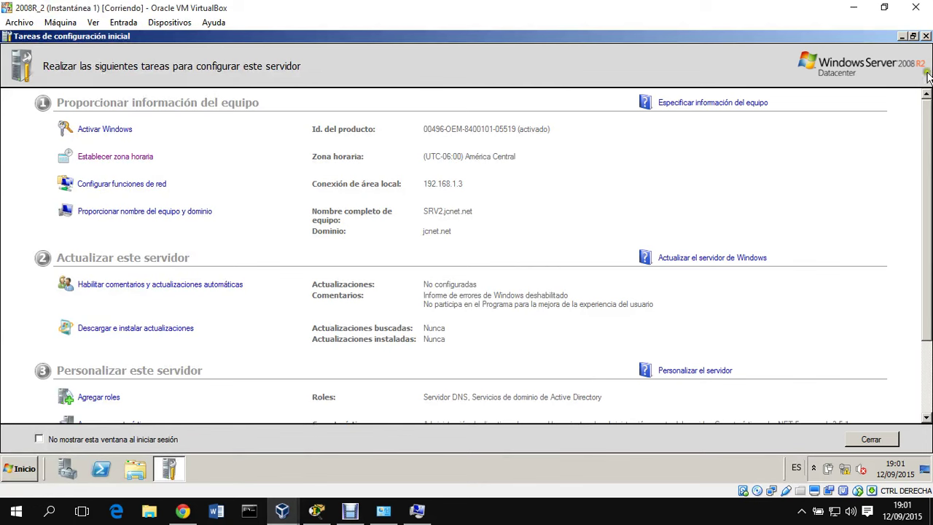
# - On 2008R_2, close Initial Configuration Tasks and launch Active Directory Users and Computers
pyautogui.click(925, 36)
pyautogui.click(29, 466)
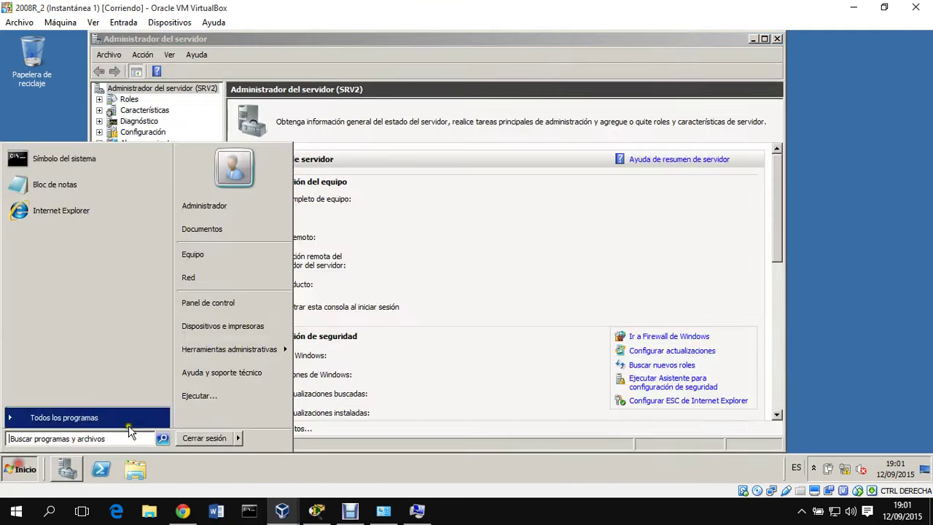
pyautogui.moveTo(272, 353)
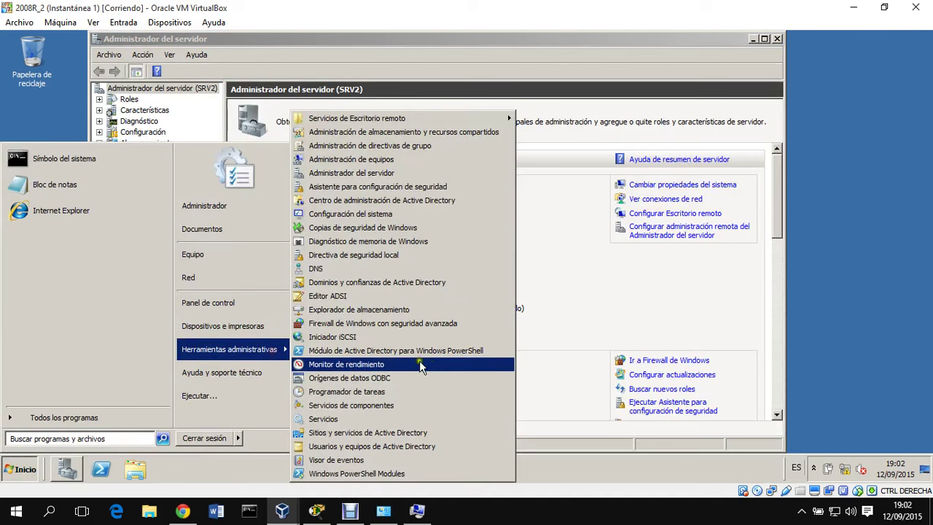
pyautogui.click(430, 451)
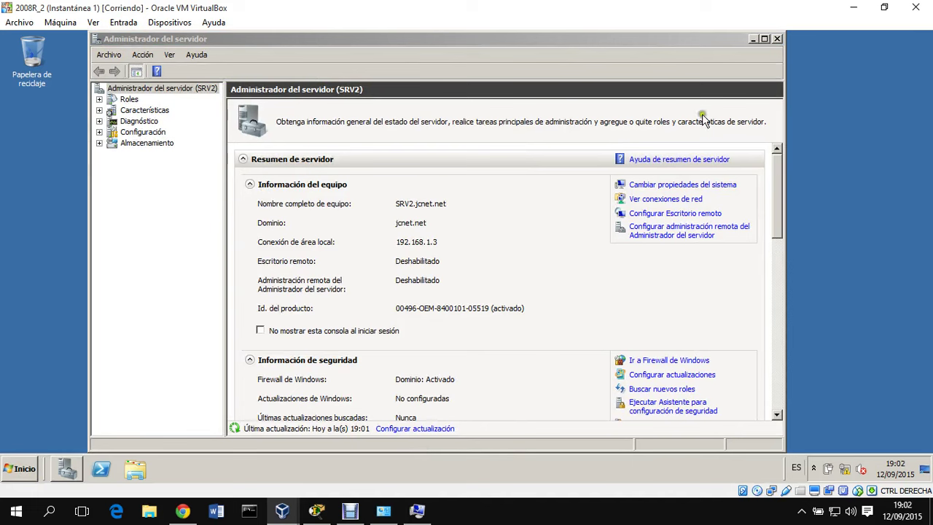
# - Confirm user a is listed in jcnet.net's Users container, replicated from 2008R2
pyautogui.click(116, 169)
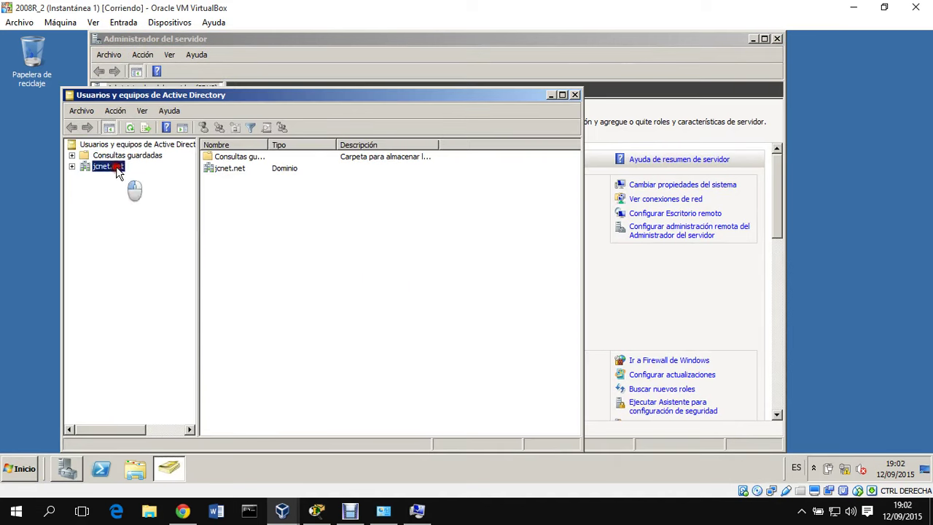
pyautogui.doubleClick(224, 215)
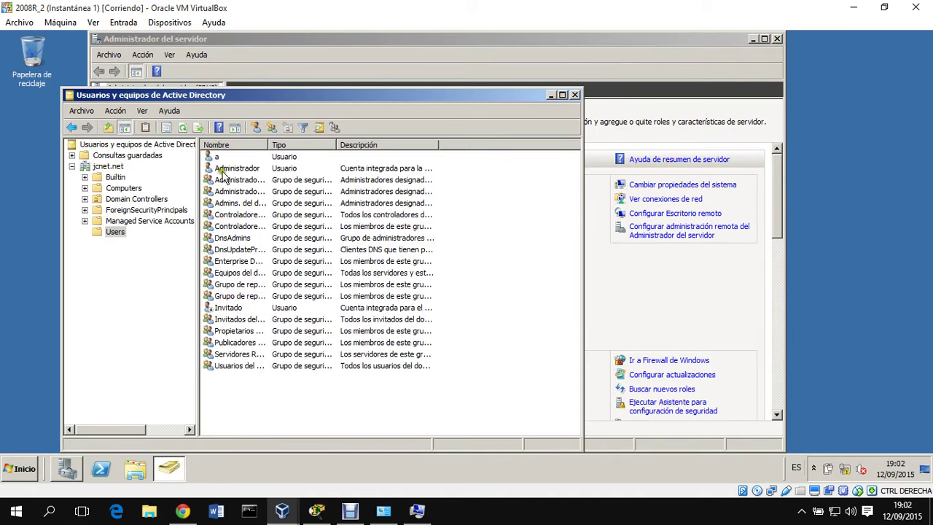
pyautogui.click(216, 156)
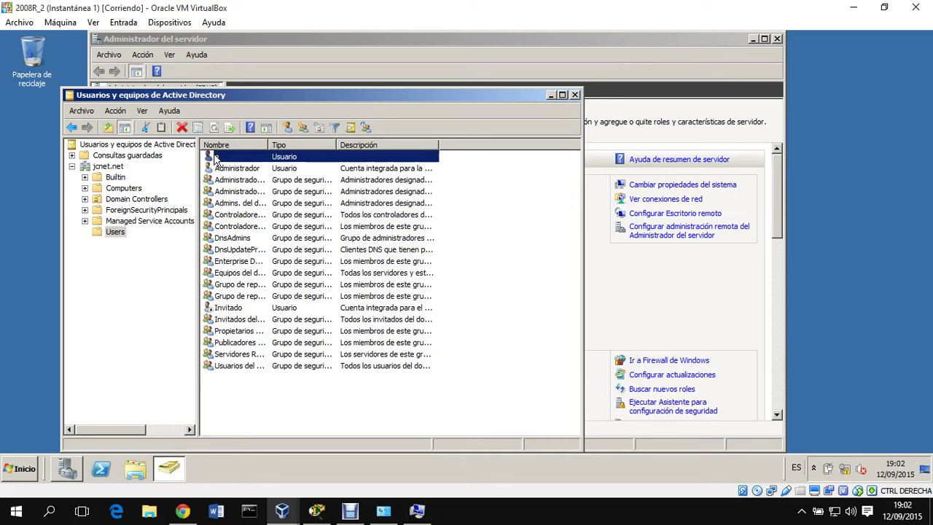
pyautogui.moveTo(284, 508)
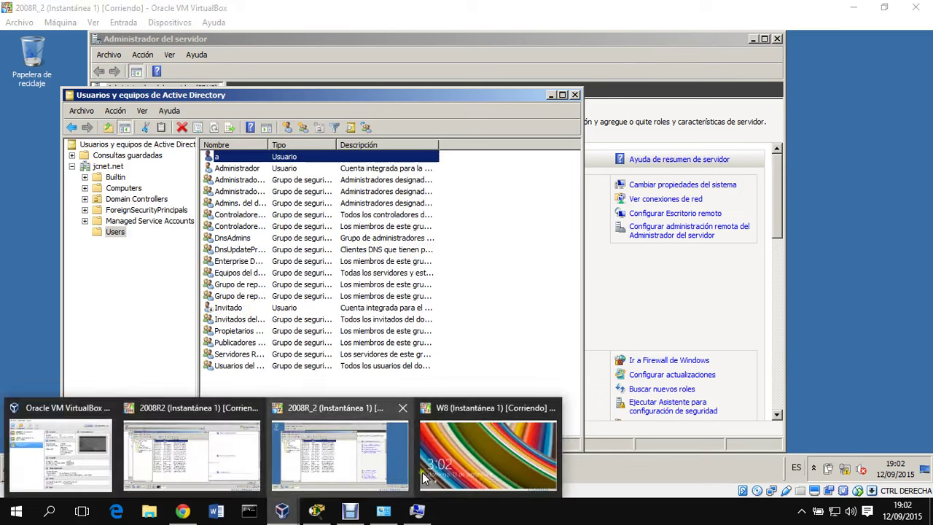
pyautogui.click(425, 470)
# - Sign in to W8 through Otro usuario as jcnet\a with its password, then open Escritorio
pyautogui.click(420, 294)
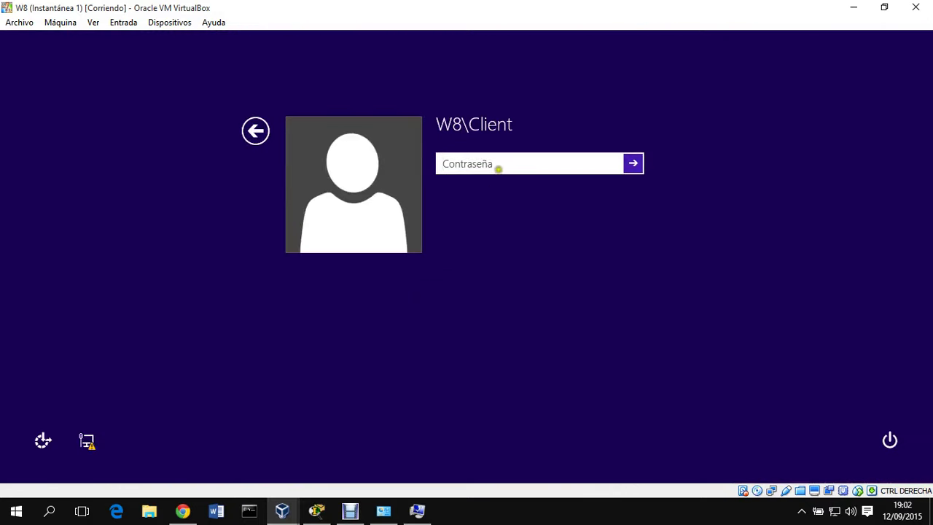
pyautogui.click(267, 132)
pyautogui.click(534, 229)
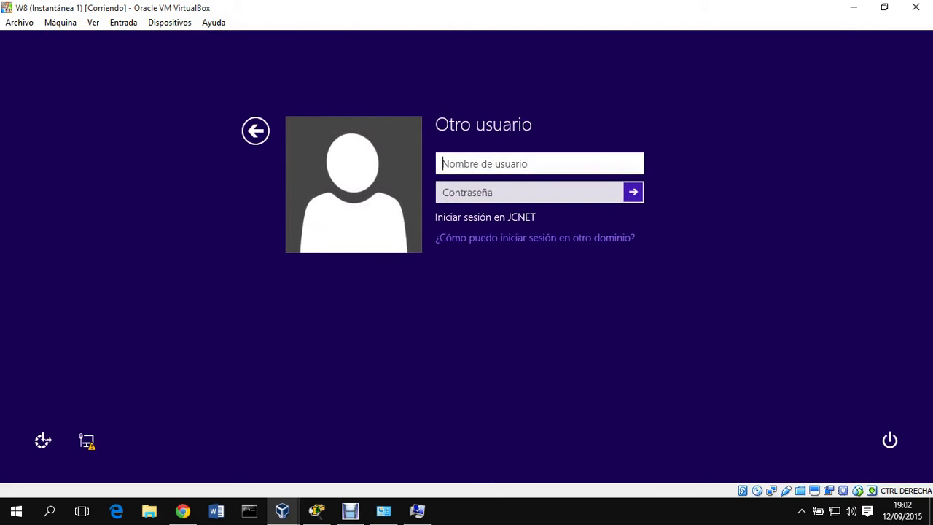
pyautogui.write('jcnet\\a')
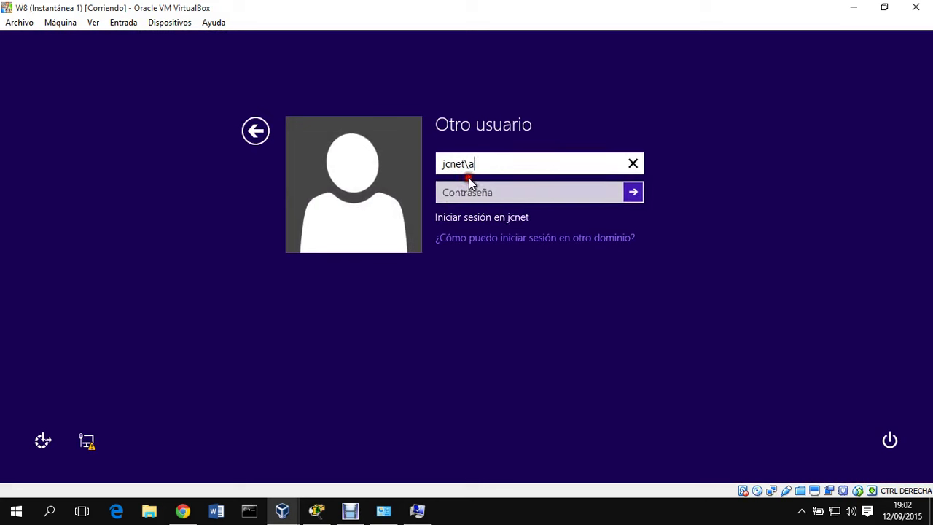
pyautogui.click(466, 189)
pyautogui.write('1')
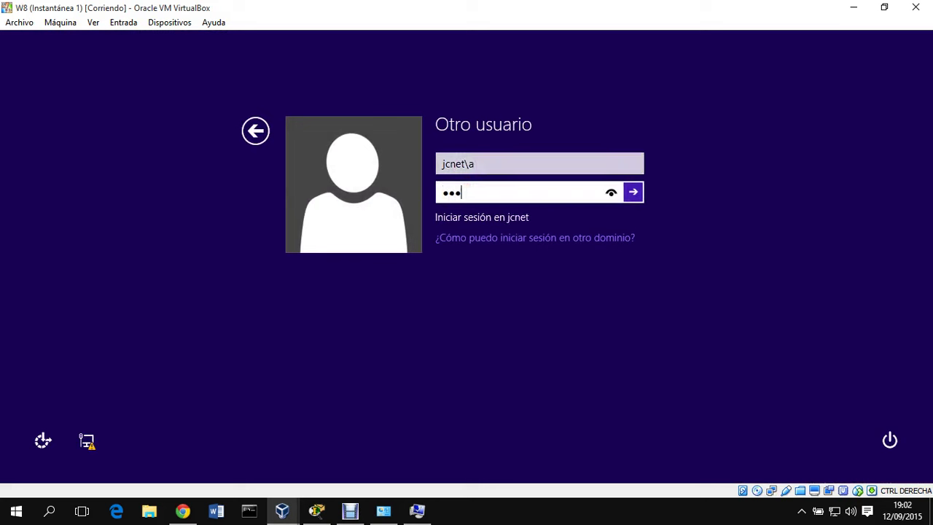
pyautogui.press('Return')
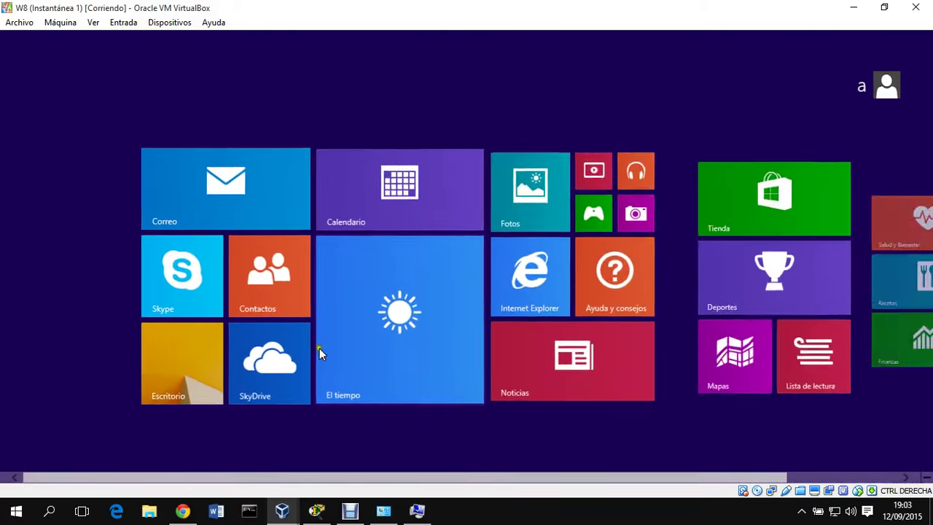
pyautogui.click(147, 354)
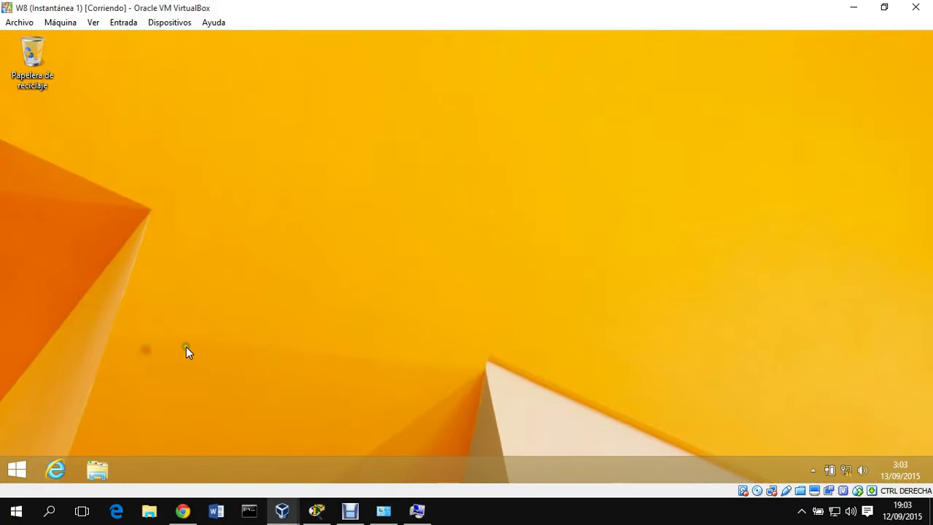
# - Restart W8 from the desktop via Configuración > Iniciar/Apagar > Reiniciar
pyautogui.click(17, 474)
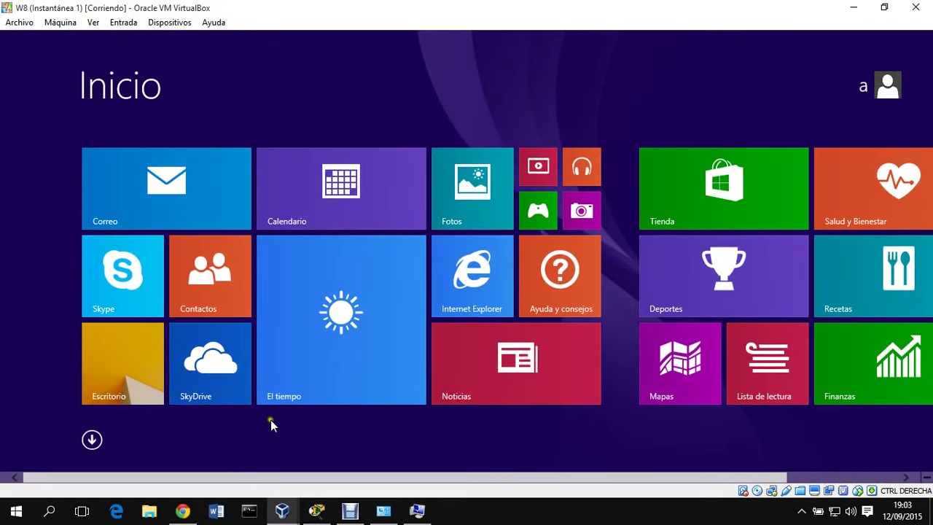
pyautogui.click(119, 366)
pyautogui.moveTo(931, 35)
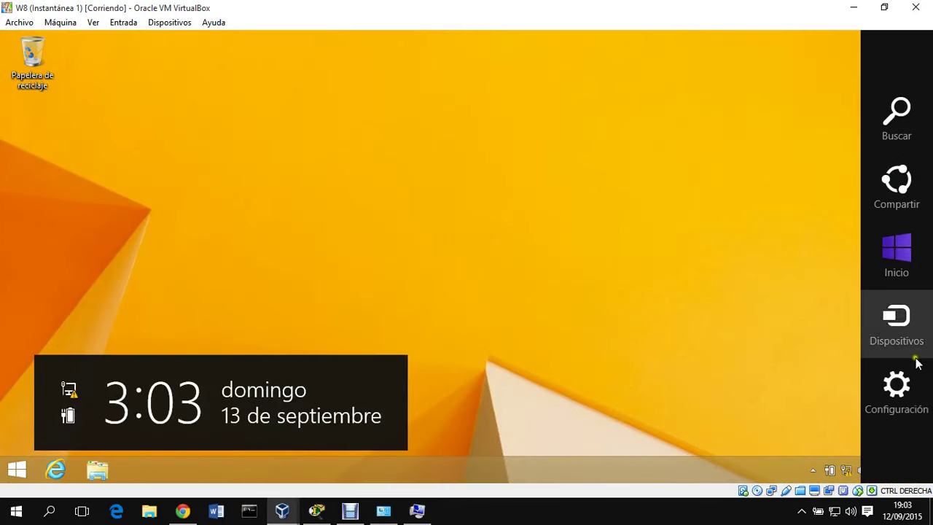
pyautogui.click(899, 393)
pyautogui.click(828, 391)
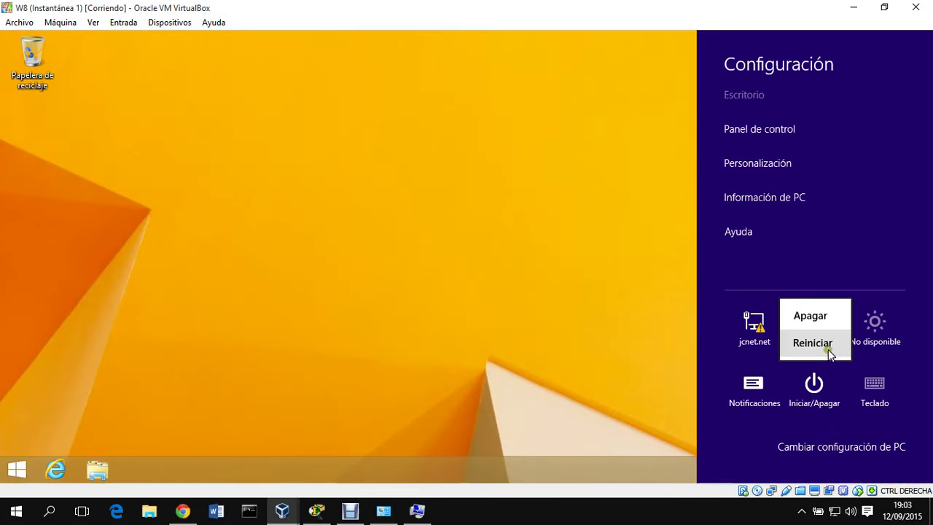
pyautogui.click(827, 349)
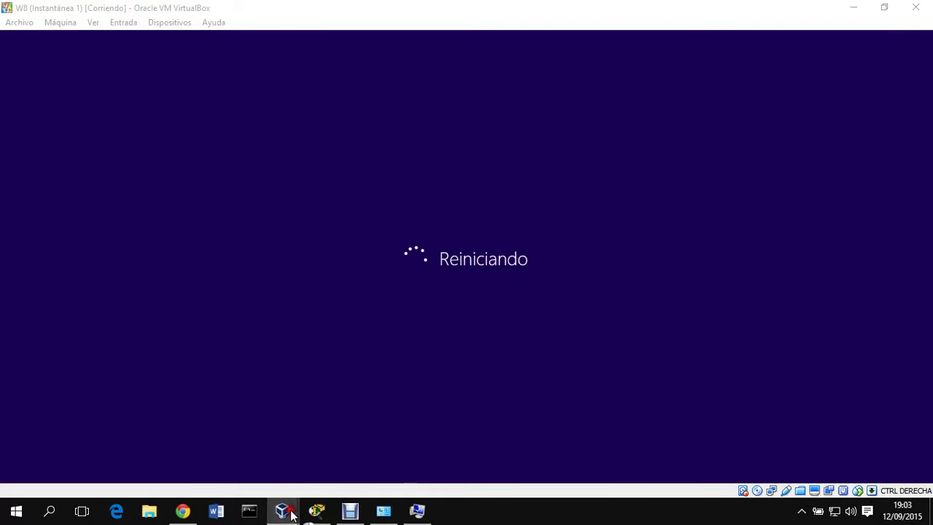
# - On 2008R2, disable Conexión de área local in Network and Sharing Center's adapter settings
pyautogui.moveTo(283, 503)
pyautogui.click(230, 453)
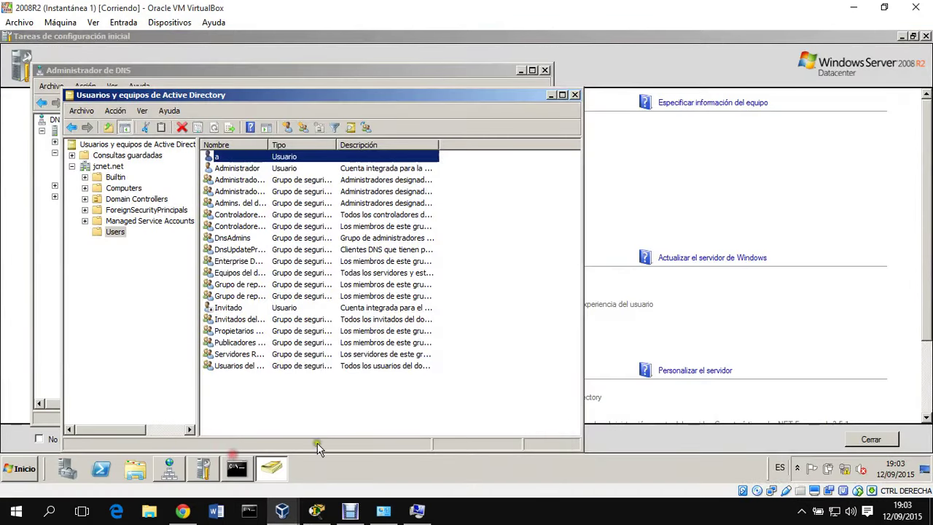
pyautogui.click(842, 470)
pyautogui.click(845, 461)
pyautogui.click(244, 131)
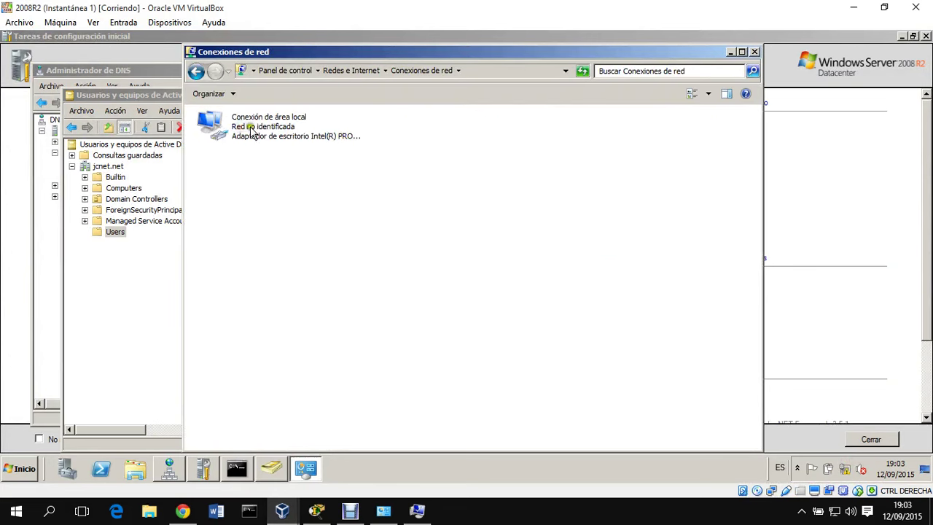
pyautogui.click(251, 131)
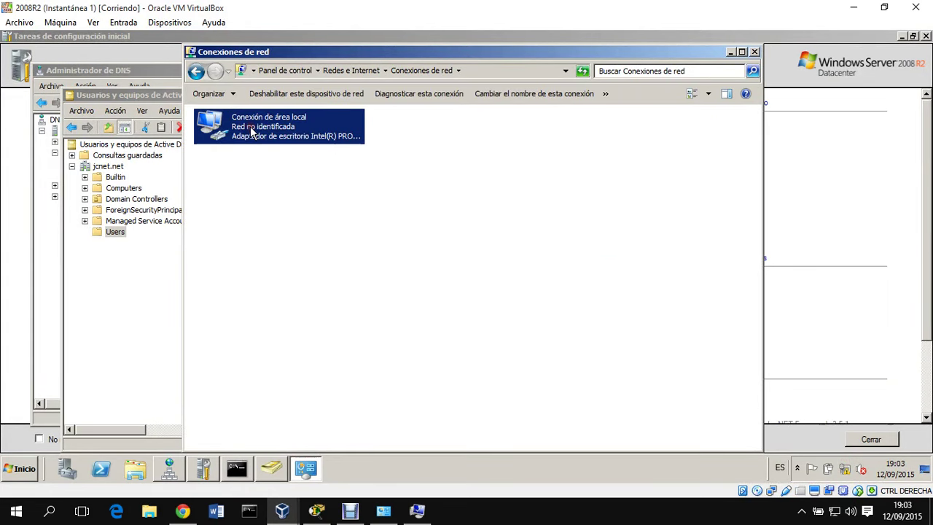
pyautogui.rightClick(263, 172)
pyautogui.click(289, 210)
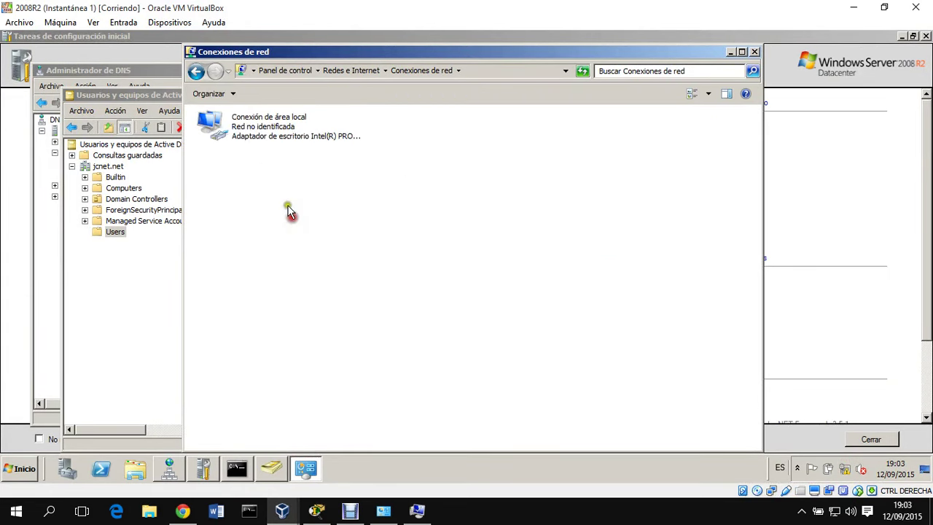
pyautogui.rightClick(267, 134)
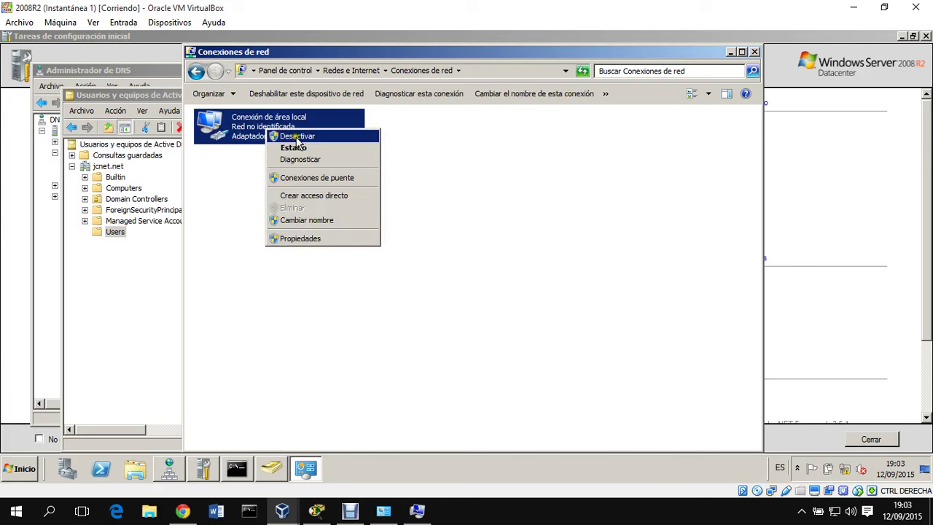
pyautogui.click(299, 137)
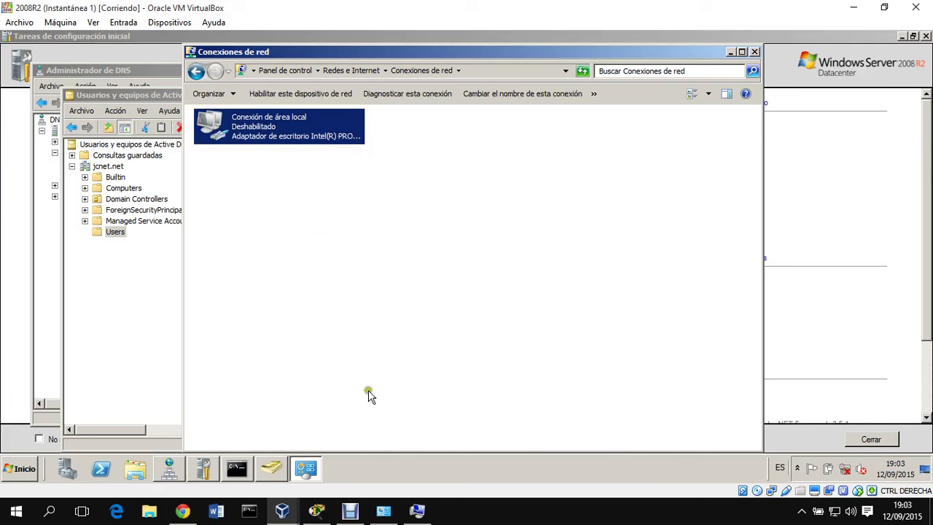
# - Unlock W8 and sign in as domain user a with its password
pyautogui.moveTo(282, 510)
pyautogui.click(475, 441)
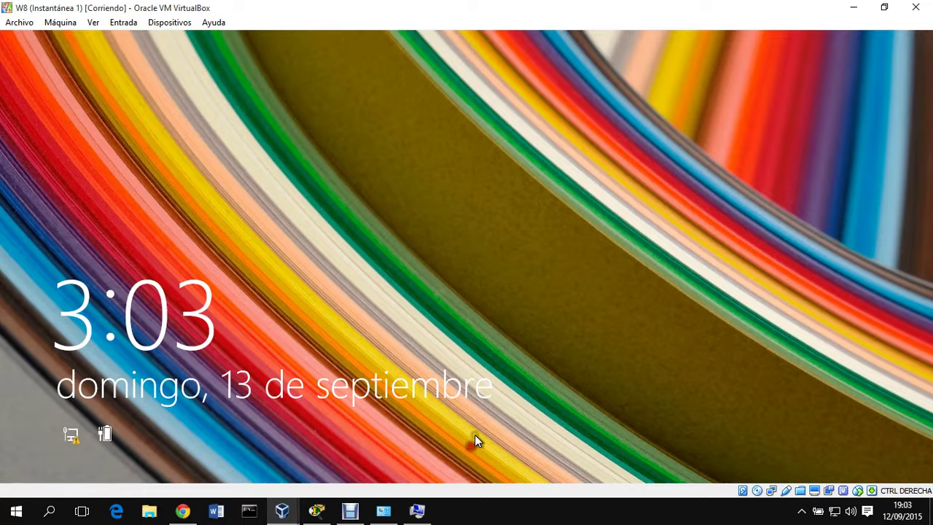
pyautogui.click(435, 292)
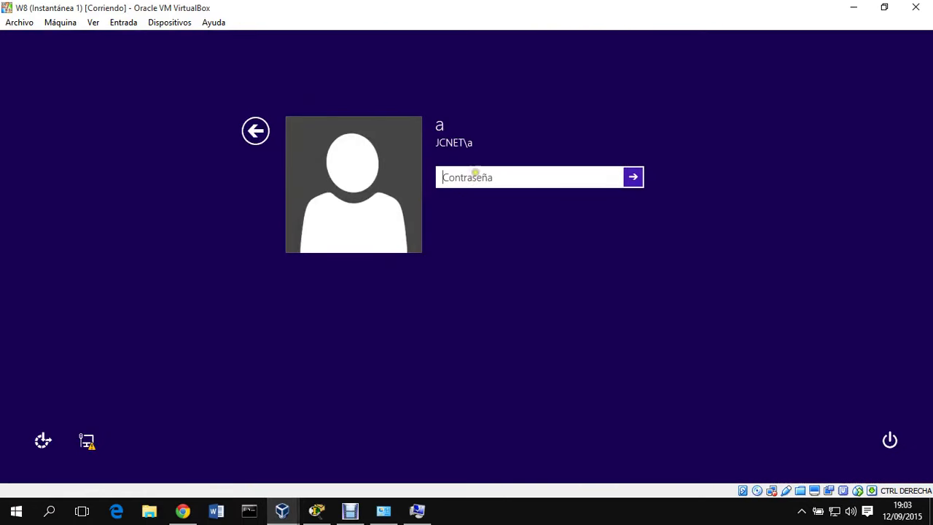
pyautogui.click(256, 135)
pyautogui.click(365, 174)
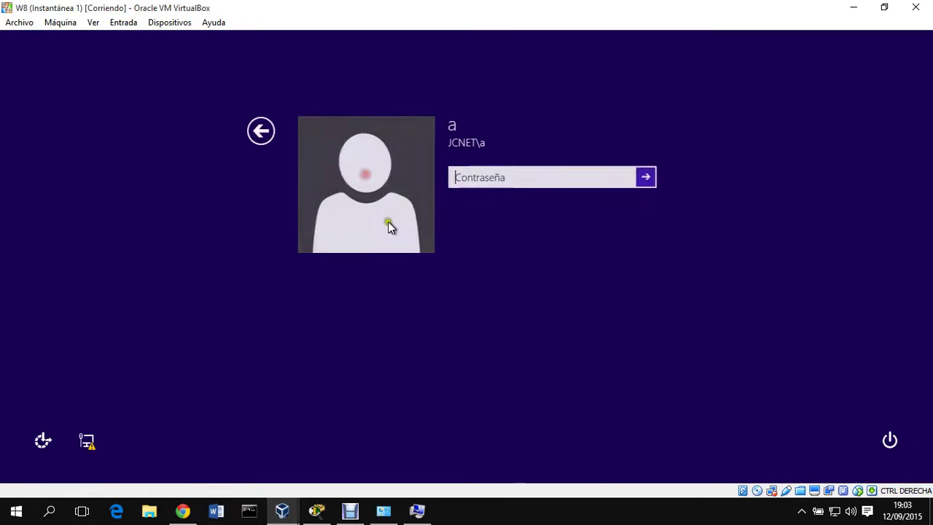
pyautogui.write('••')
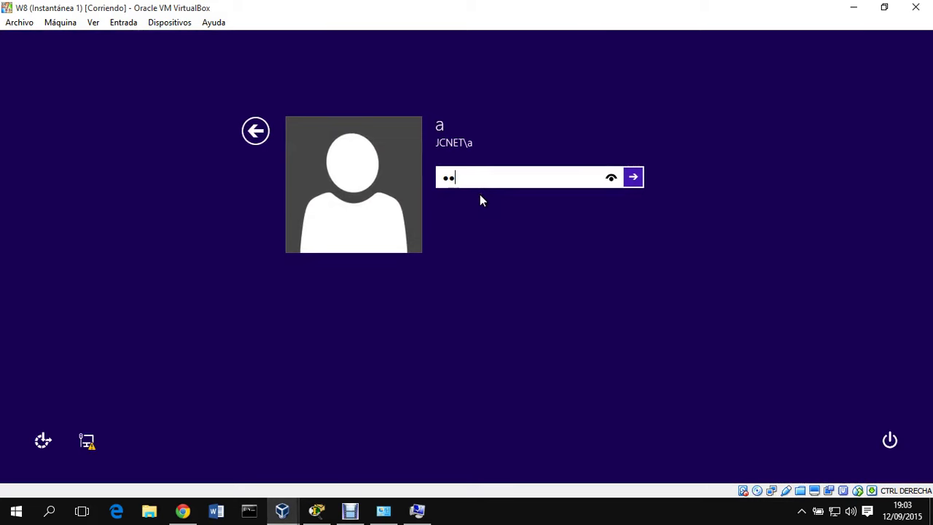
pyautogui.write('••••••')
pyautogui.press('Return')
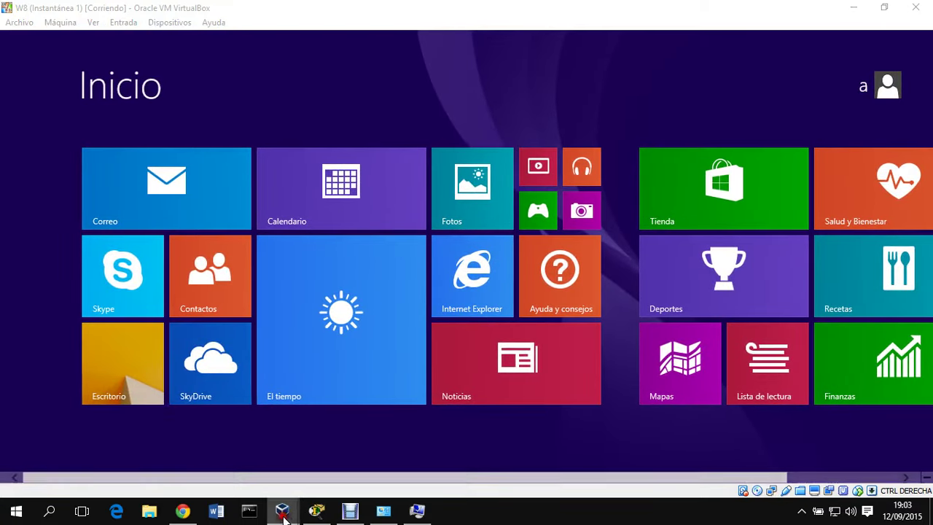
# - Check that 2008R2 is still offline, then restart W8 via Configuración > Reiniciar
pyautogui.moveTo(282, 508)
pyautogui.click(193, 455)
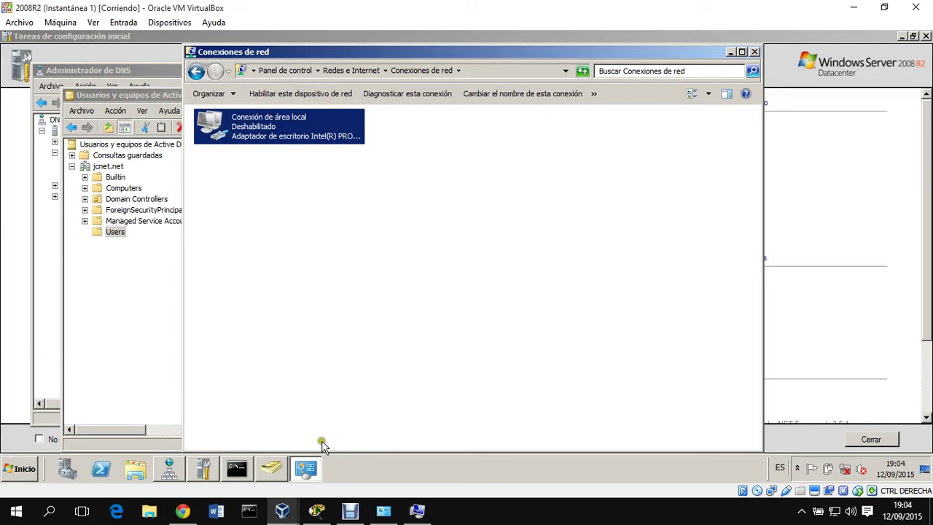
pyautogui.moveTo(282, 508)
pyautogui.click(490, 466)
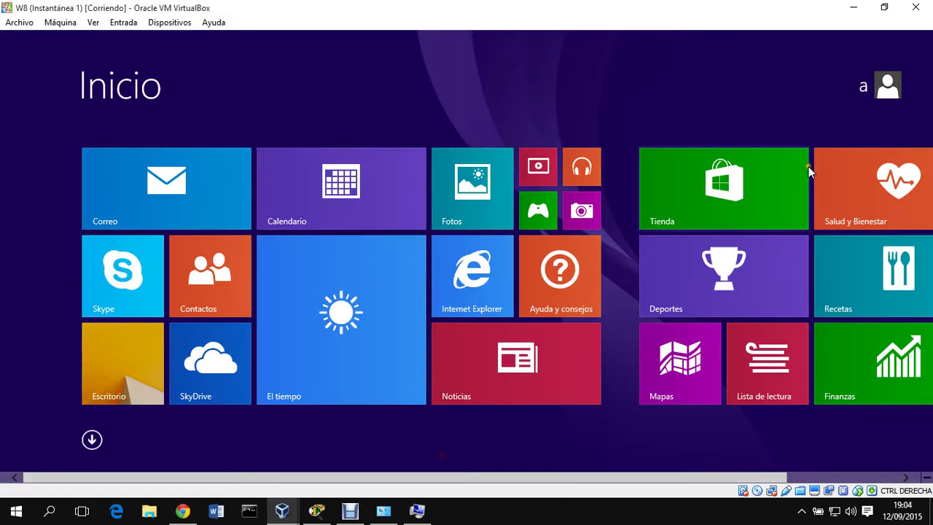
pyautogui.click(125, 379)
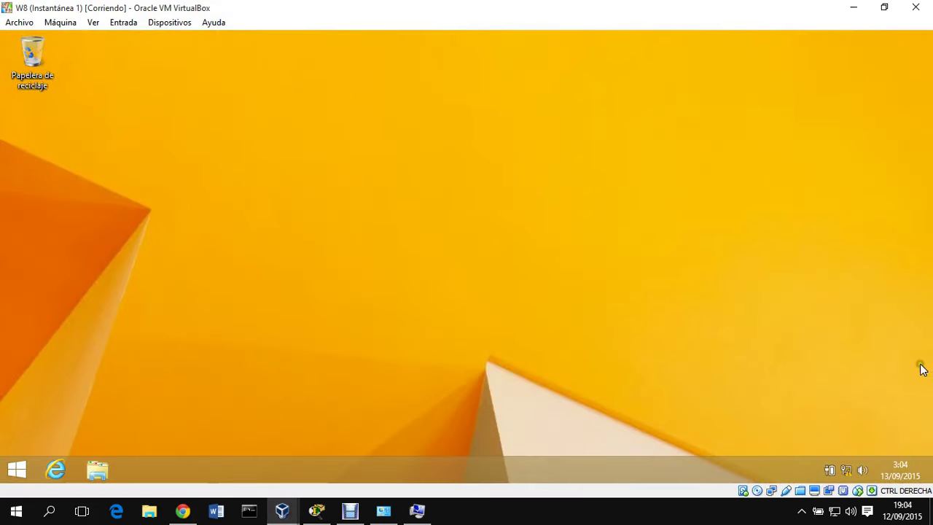
pyautogui.moveTo(930, 29)
pyautogui.click(889, 408)
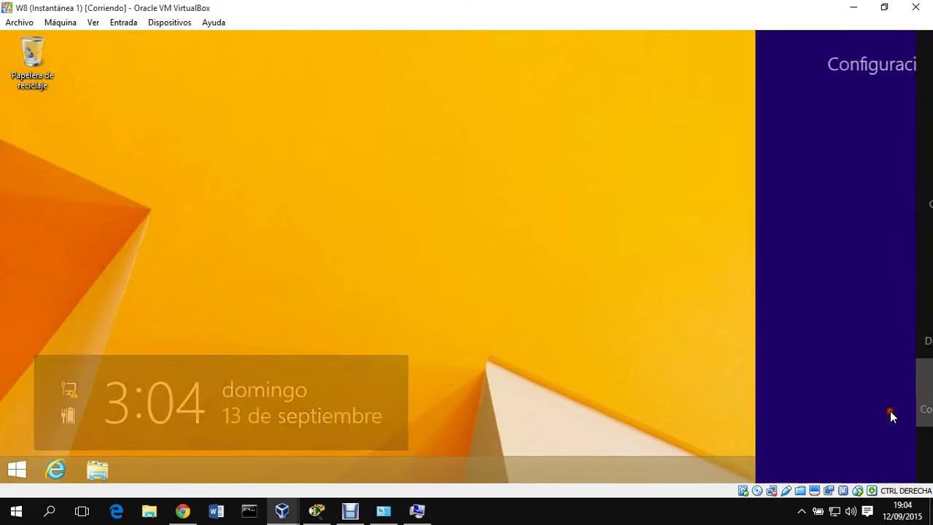
pyautogui.click(818, 401)
pyautogui.click(808, 341)
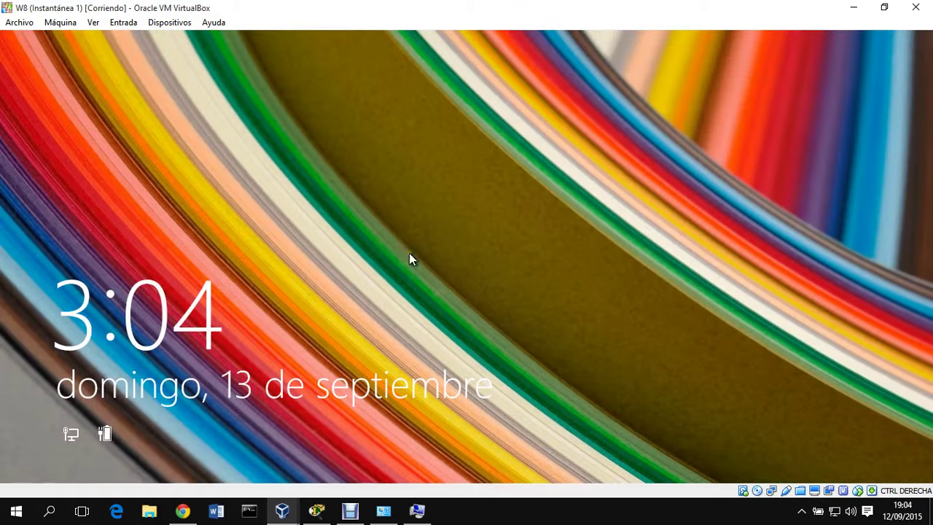
# - After the restart, sign in to W8 again as user a to reach the Start screen
pyautogui.click(409, 255)
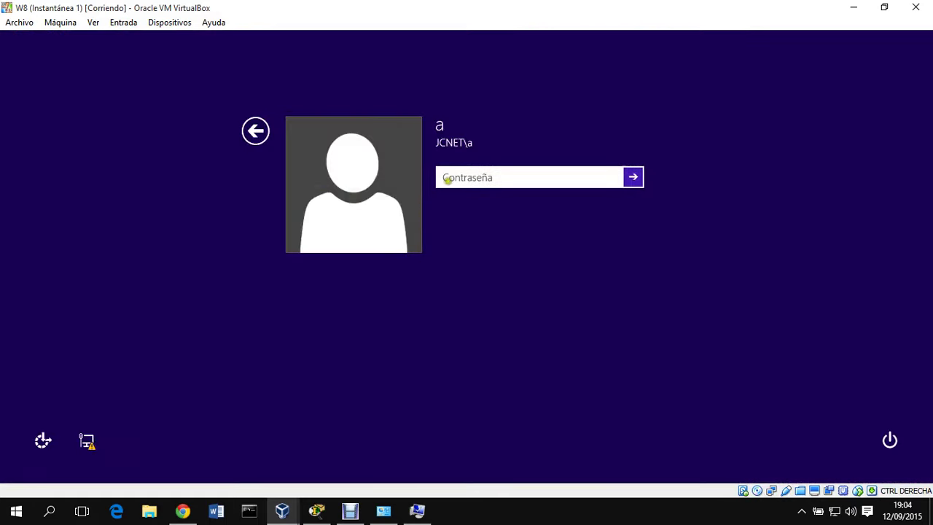
pyautogui.write('a')
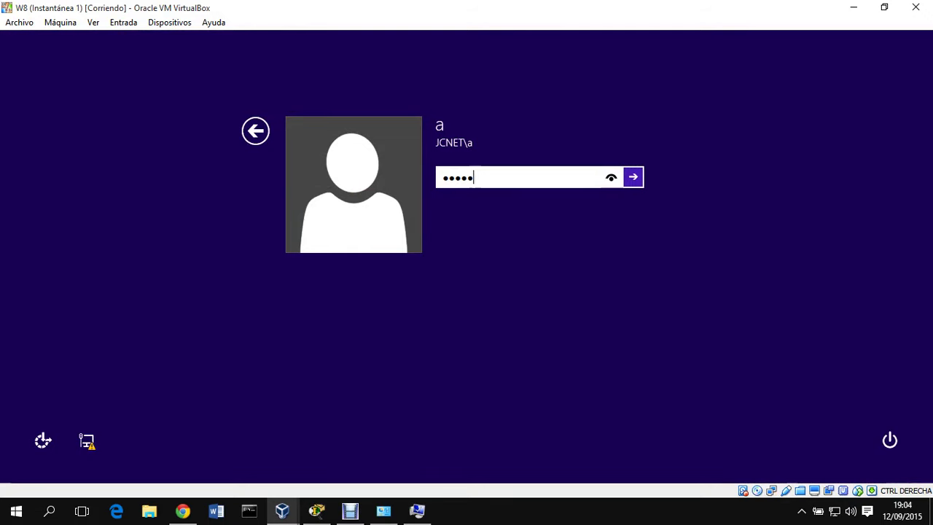
pyautogui.press('Return')
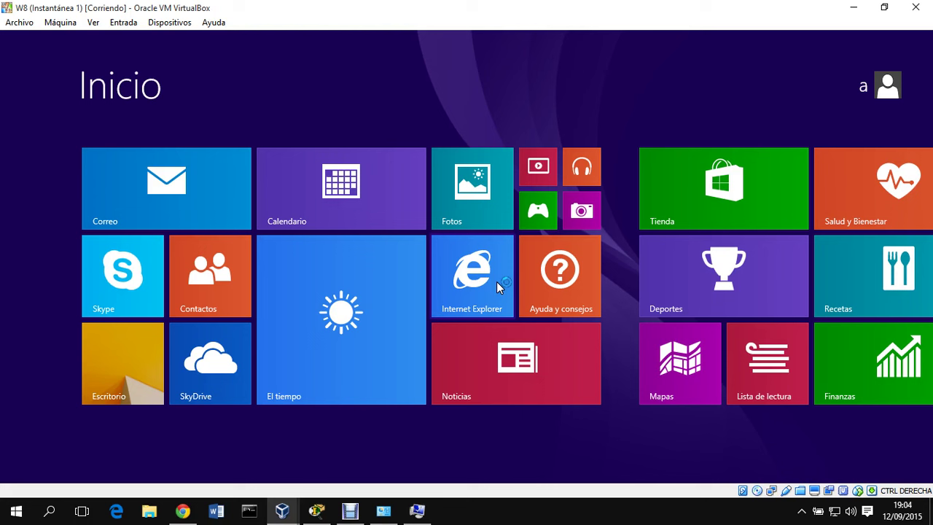
pyautogui.click(538, 522)
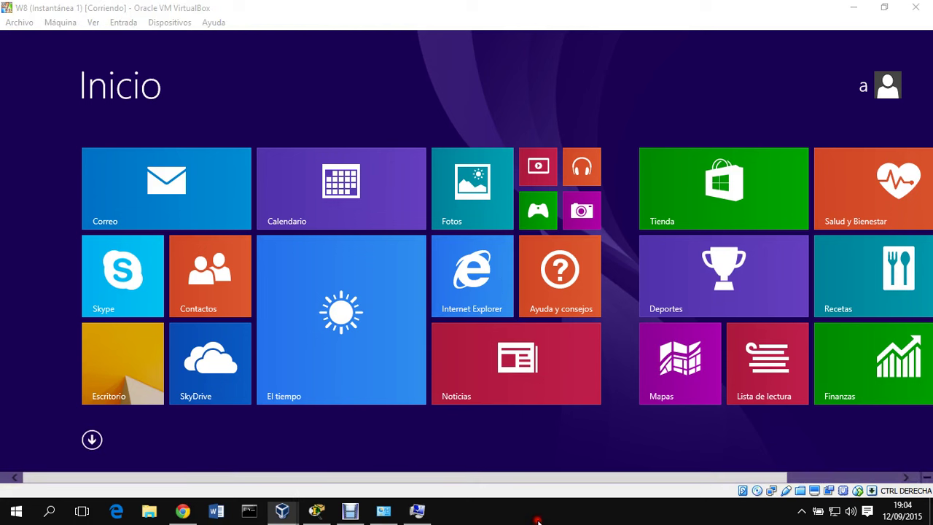